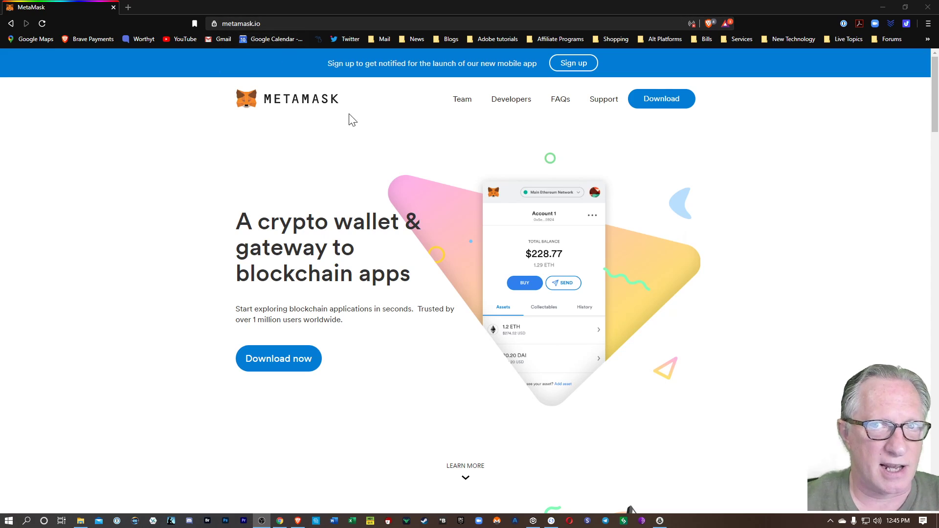
# Install the MetaMask extension from its Chrome Web Store listing and approve adding it to Brave.
pyautogui.click(278, 363)
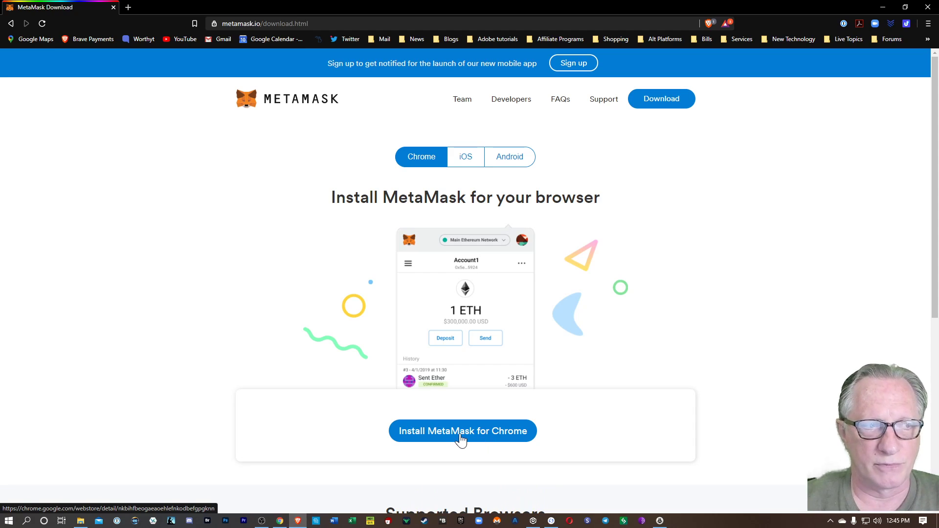
pyautogui.click(459, 433)
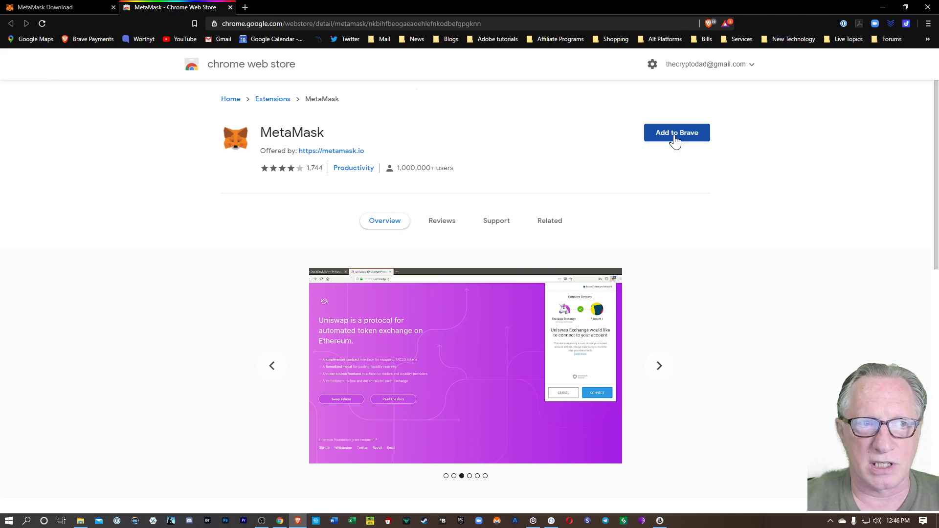
pyautogui.click(675, 140)
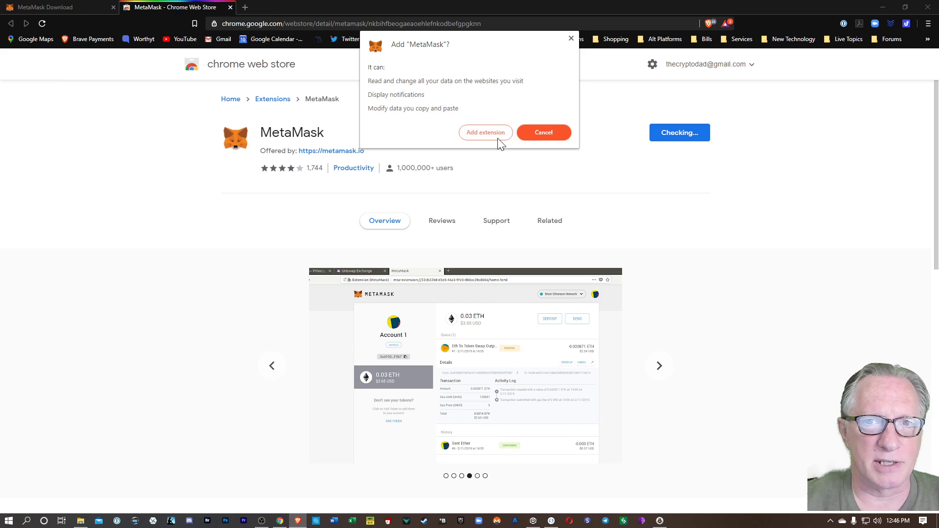
pyautogui.click(484, 134)
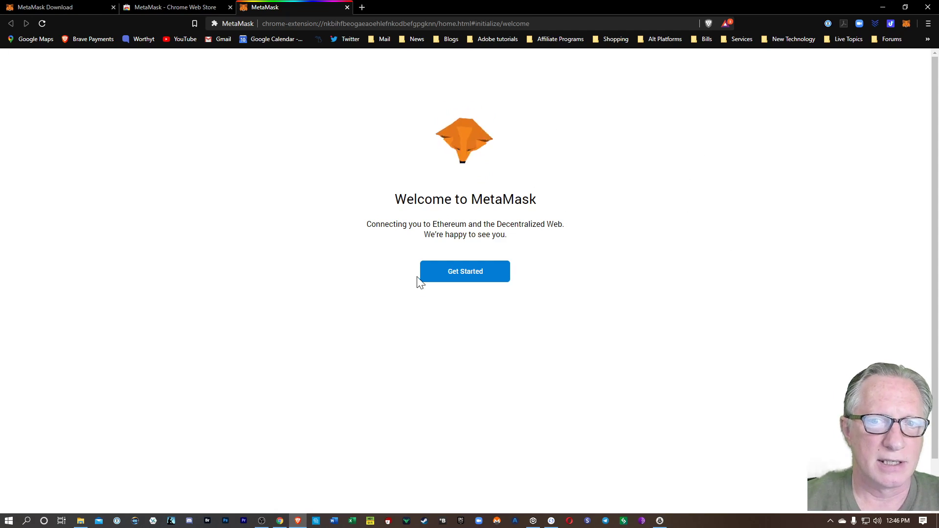
# Get started with MetaMask and choose Create a Wallet.
pyautogui.click(468, 275)
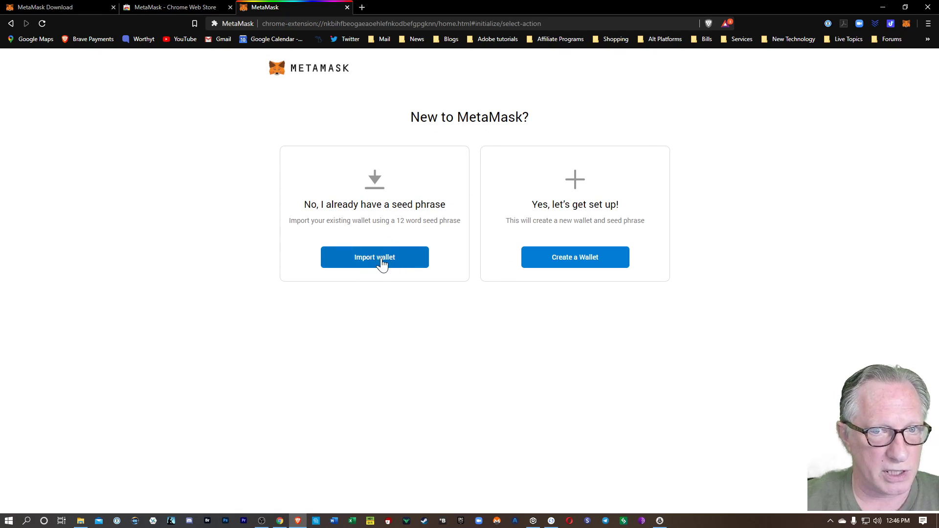
pyautogui.click(575, 264)
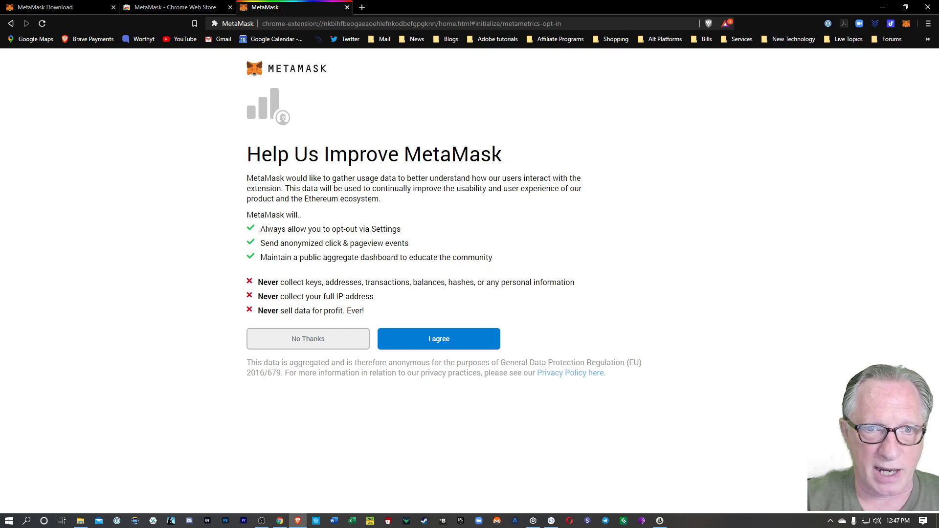
# Agree to share anonymous usage data and continue past the Secret Backup Phrase page.
pyautogui.click(438, 340)
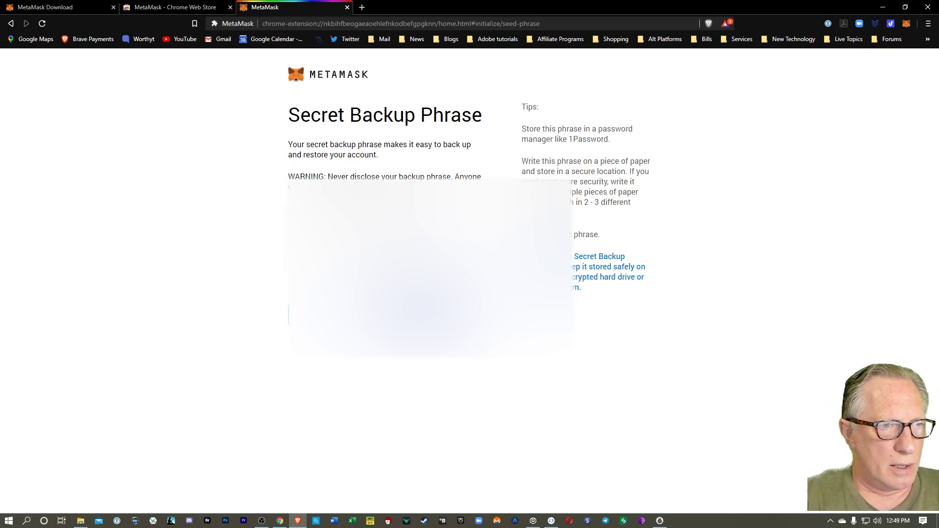
pyautogui.click(330, 313)
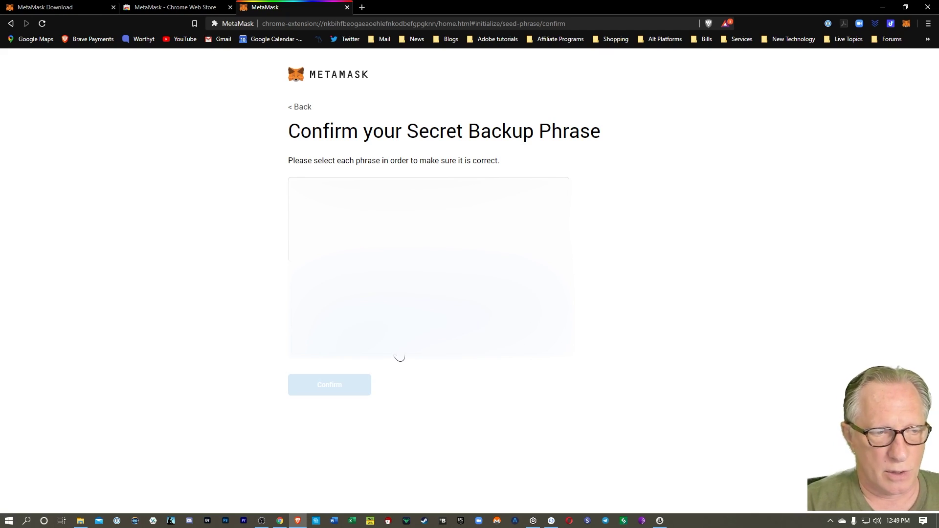
# Select the last backup phrase word, confirm the phrase, and finish with All Done.
pyautogui.click(394, 356)
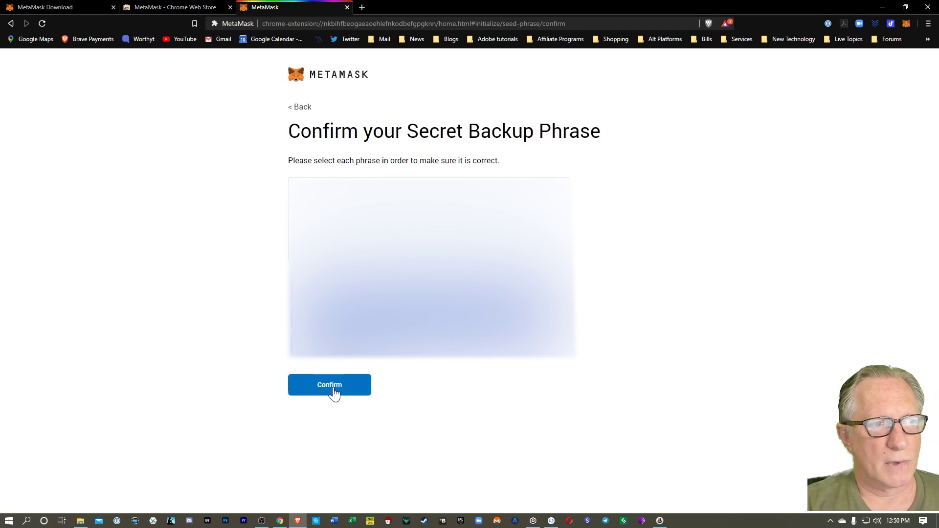
pyautogui.click(334, 386)
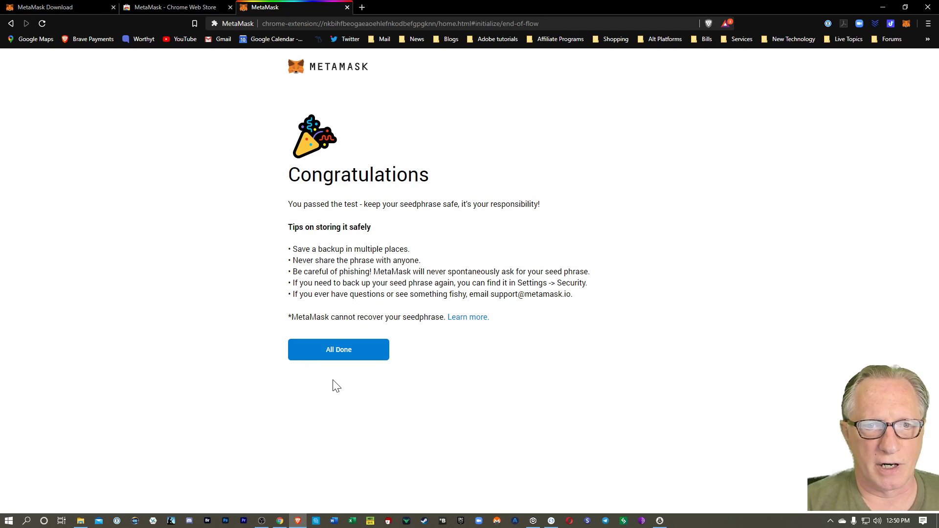
pyautogui.click(344, 355)
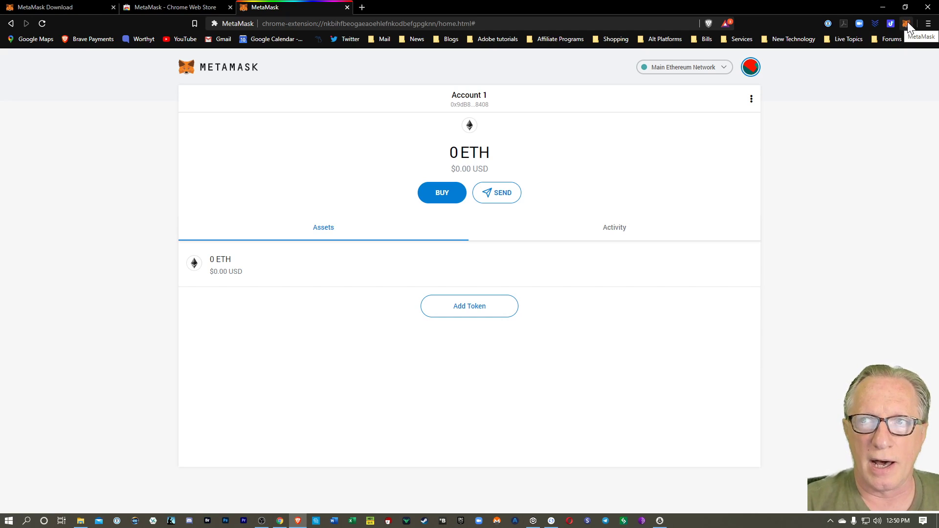
# Open the MetaMask popup to view the empty Account 1 wallet.
pyautogui.click(906, 23)
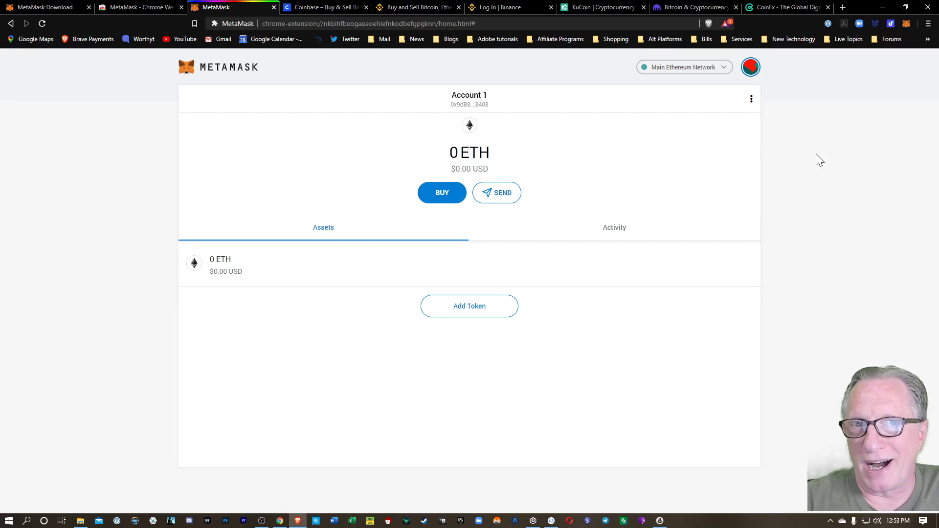
# Browse the Coinbase, Binance.US, Binance, KuCoin, Kraken and CoinEx tabs, ending back on Coinbase.
pyautogui.click(317, 11)
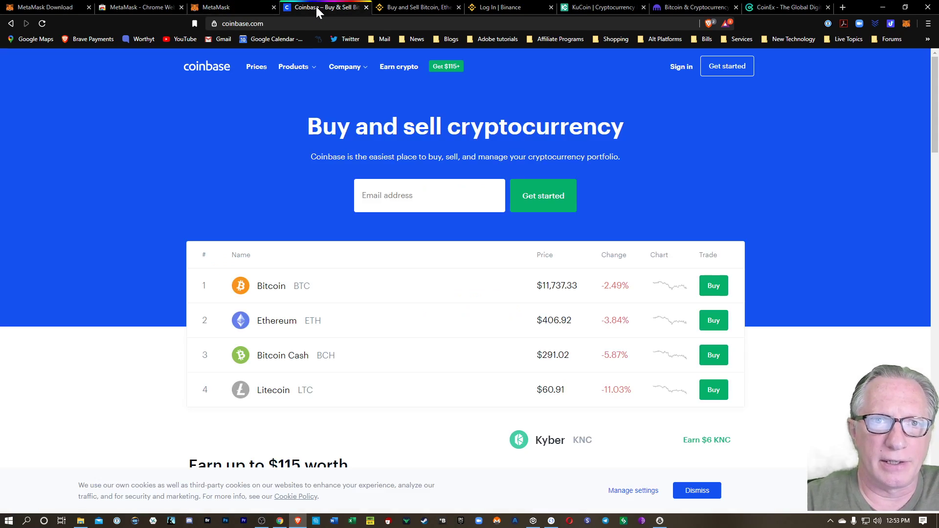
pyautogui.click(420, 8)
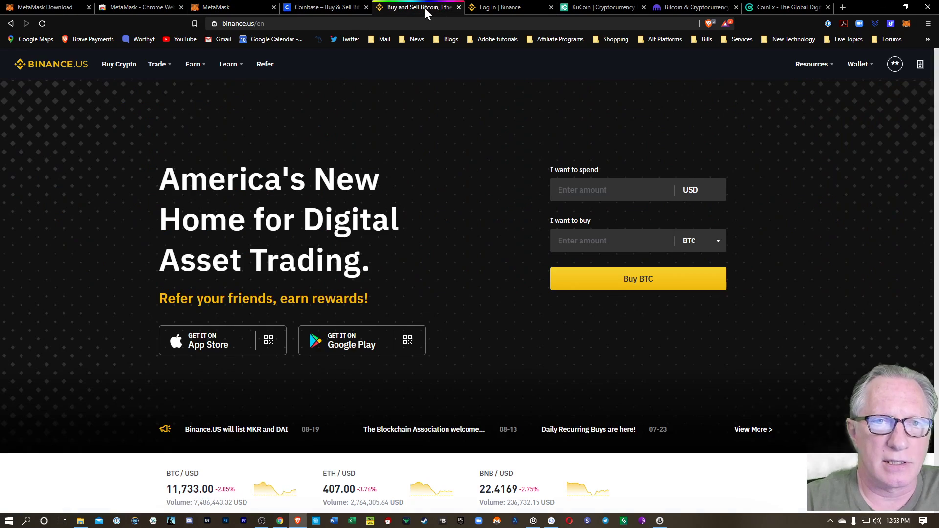
pyautogui.click(511, 6)
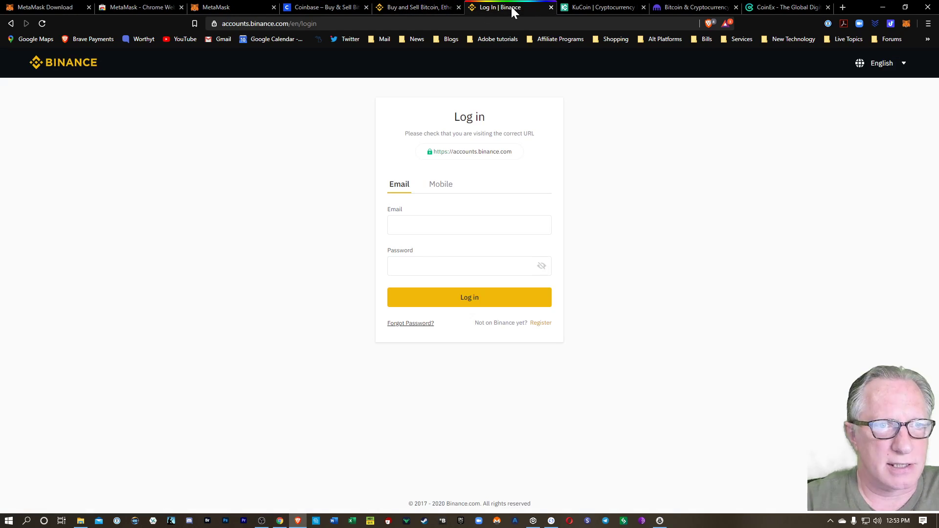
pyautogui.click(606, 7)
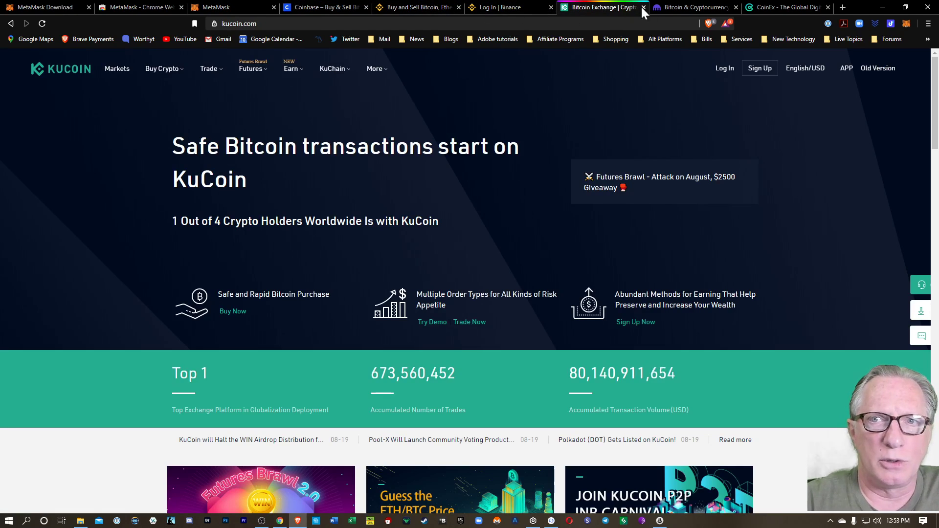
pyautogui.click(692, 7)
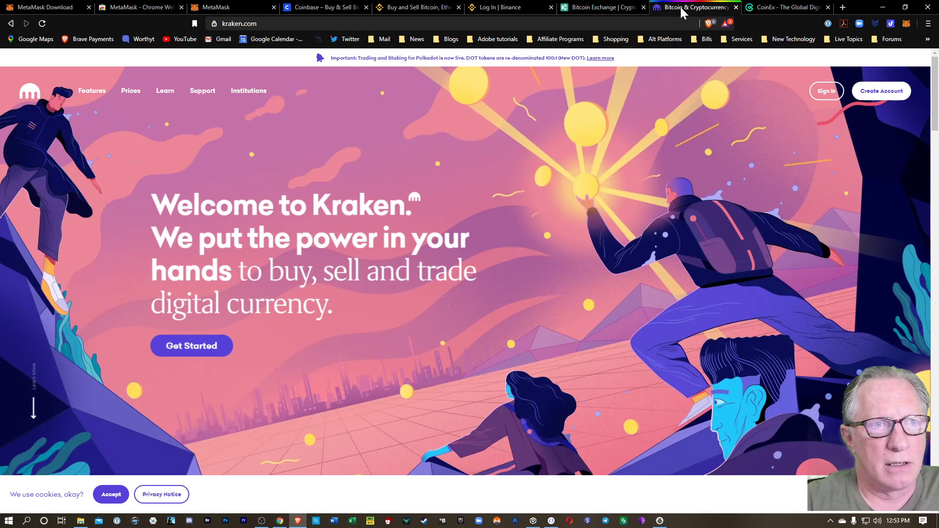
pyautogui.click(788, 6)
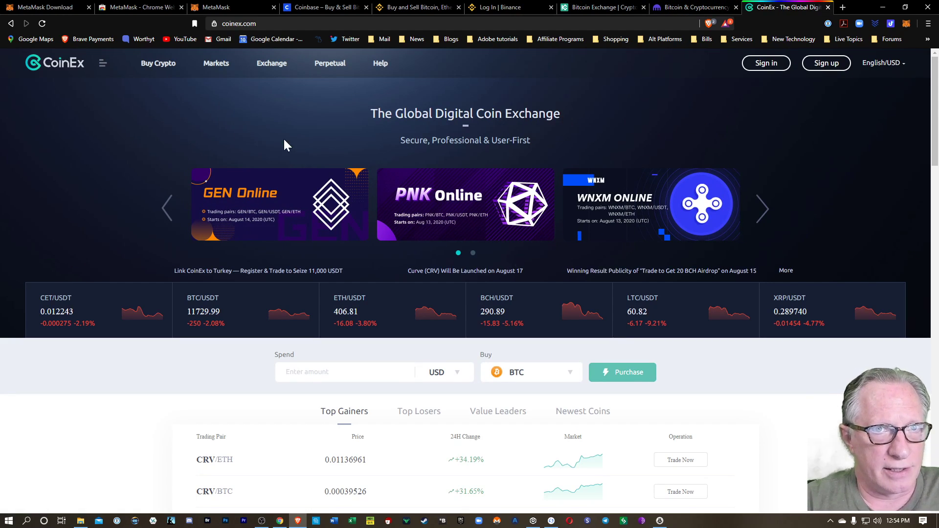
pyautogui.click(320, 8)
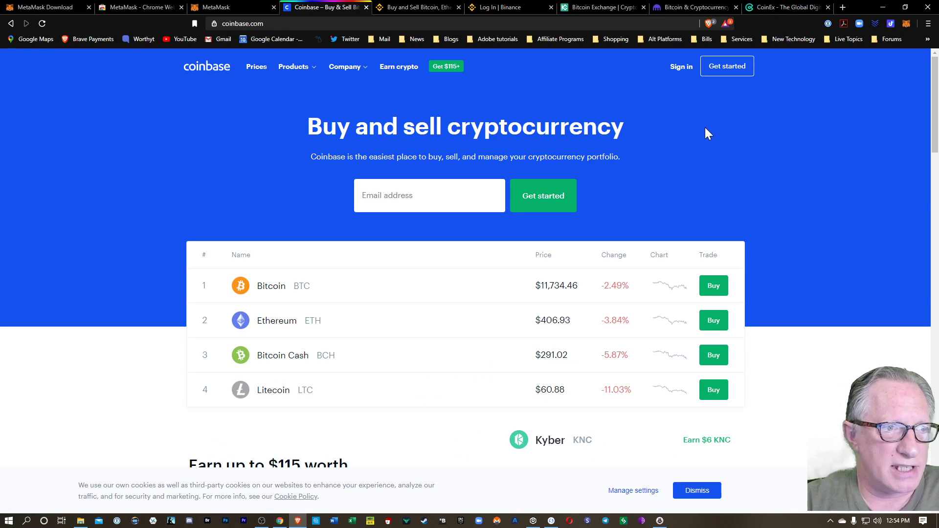
# Sign in to Coinbase and set up an Ethereum buy paid with the Visa card.
pyautogui.click(681, 68)
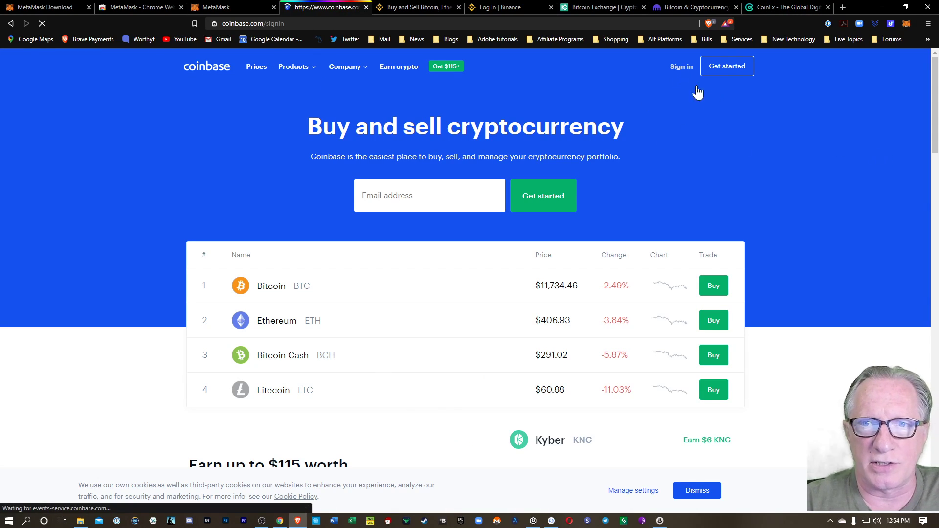
pyautogui.click(450, 188)
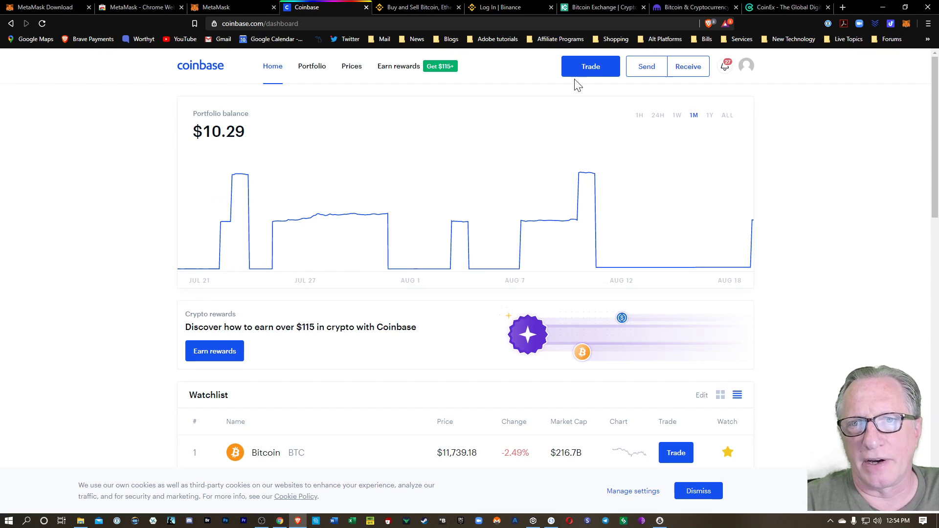
pyautogui.click(582, 66)
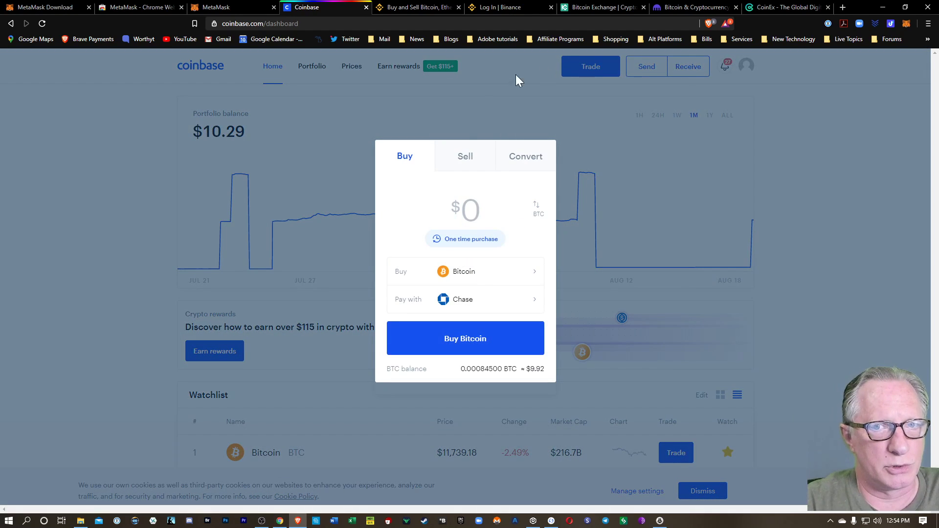
pyautogui.click(457, 272)
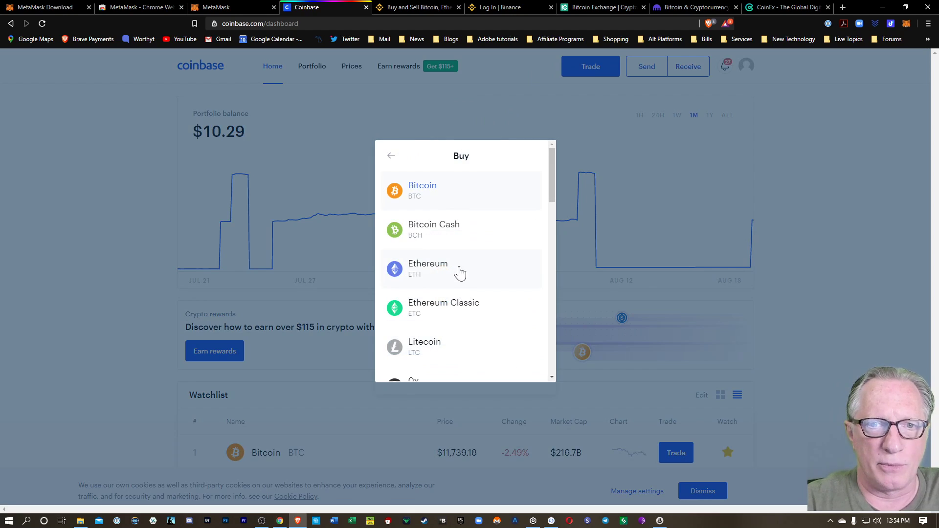
pyautogui.click(420, 277)
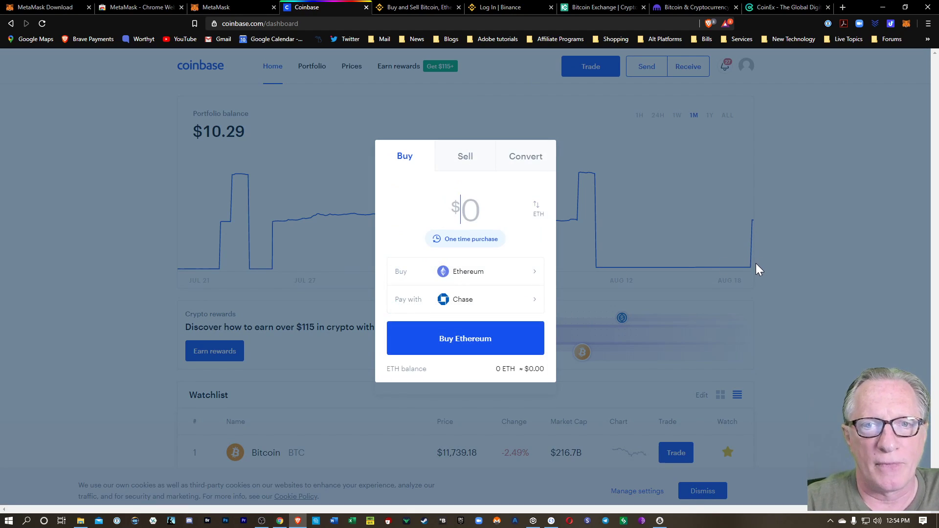
pyautogui.click(464, 305)
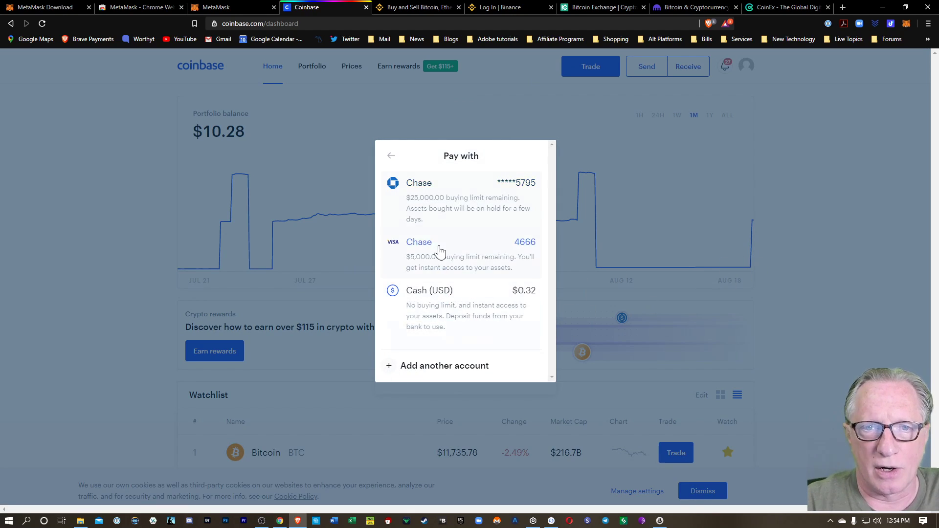
pyautogui.click(438, 249)
# Buy $20 of Ethereum and close the purchase confirmation.
pyautogui.write('20')
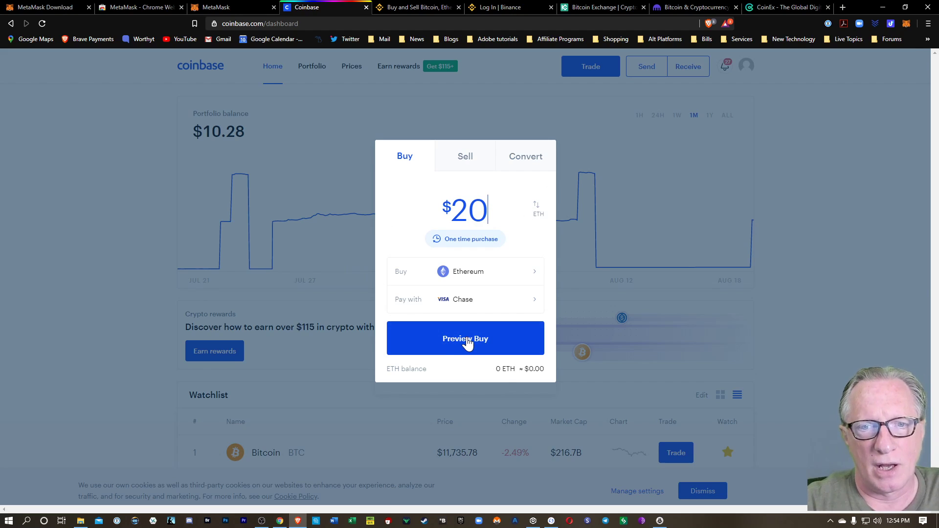
pyautogui.click(467, 341)
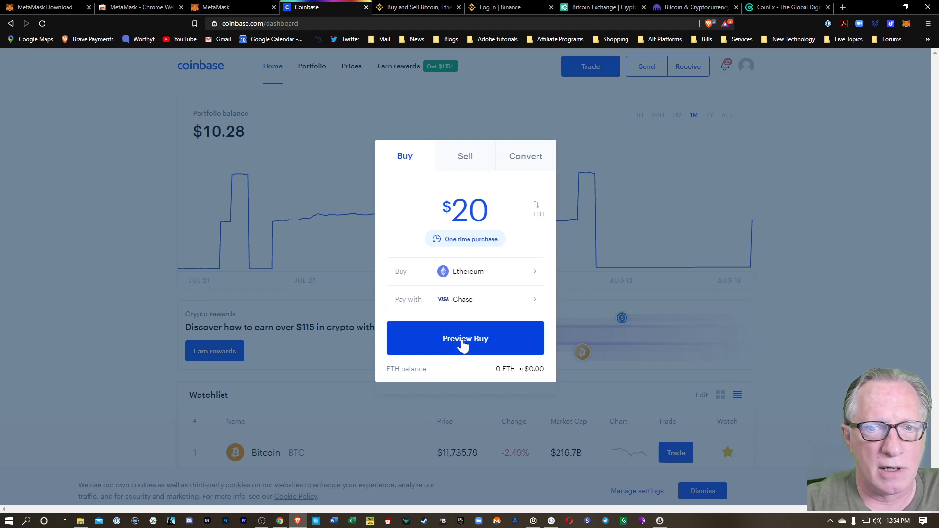
pyautogui.click(463, 345)
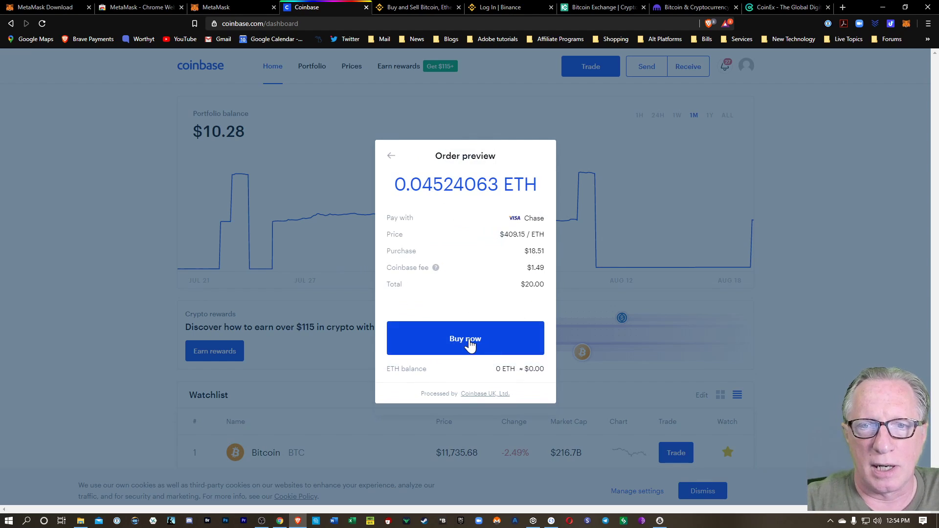
pyautogui.click(470, 345)
pyautogui.click(302, 120)
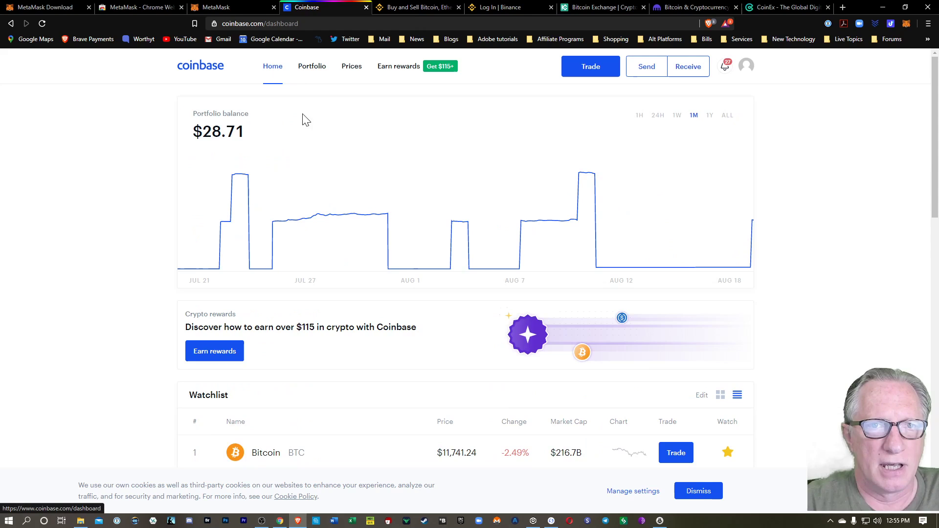
# Open the Coinbase Ethereum wallet and copy the MetaMask account address.
pyautogui.click(313, 71)
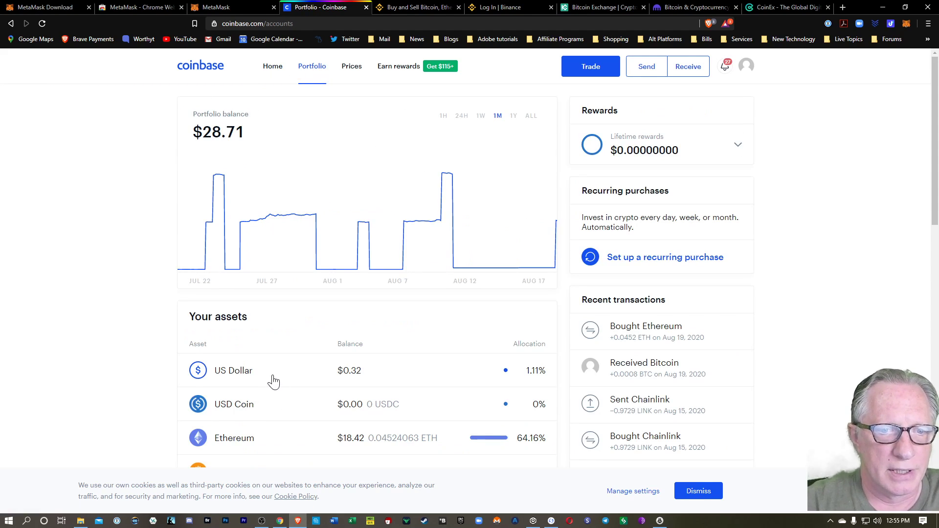
pyautogui.scroll(-2, 273, 381)
pyautogui.click(254, 348)
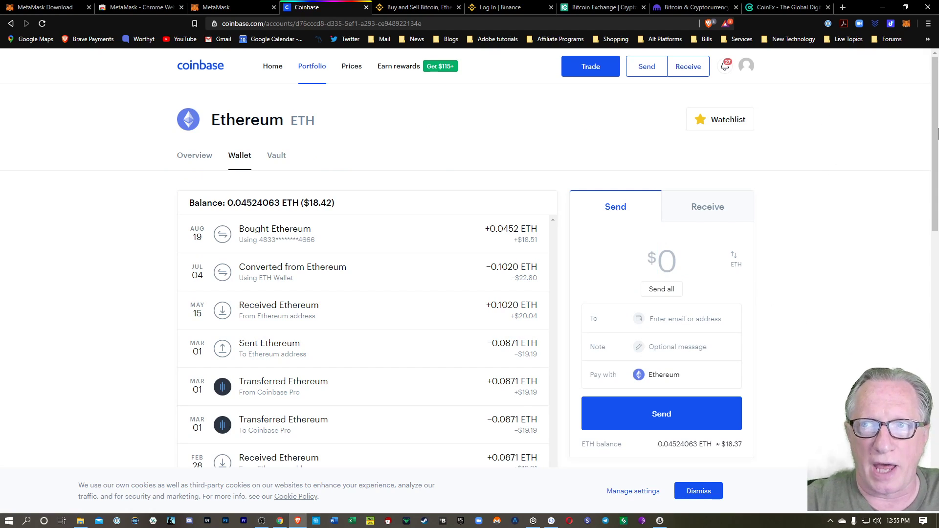
pyautogui.click(905, 23)
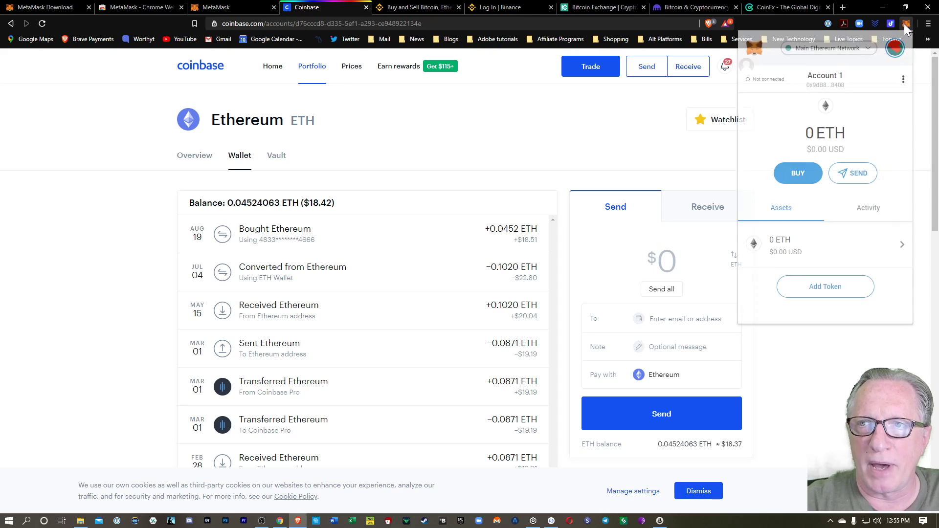
pyautogui.click(825, 84)
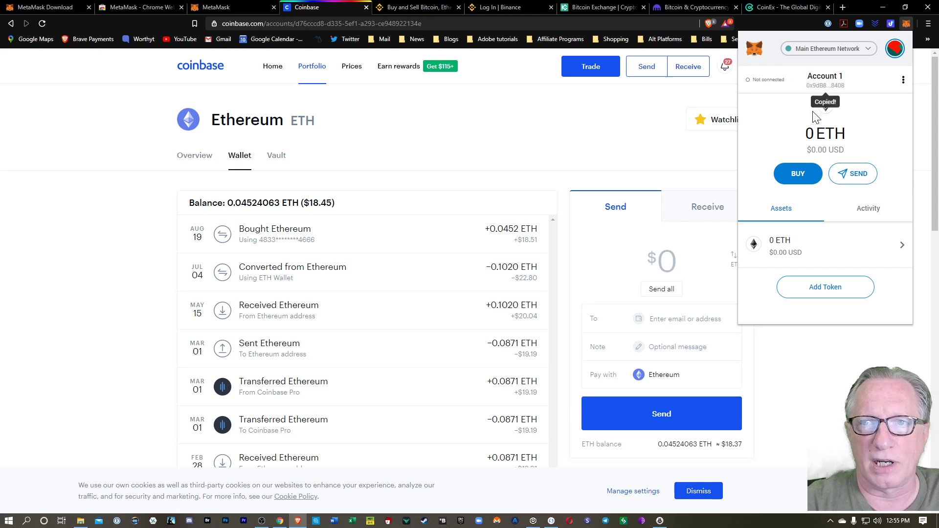
pyautogui.click(551, 132)
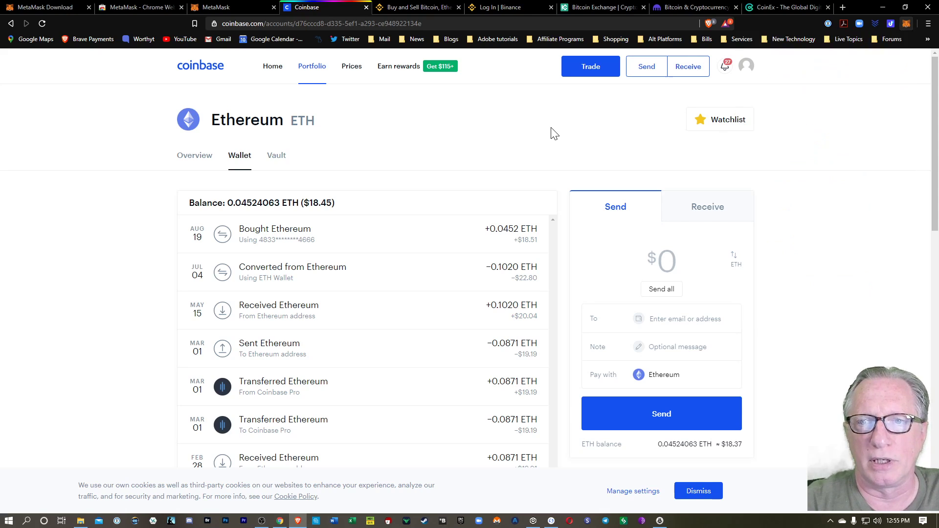
# Send all $17.11 of ETH to the pasted MetaMask address, confirming with the 2-step verification code.
pyautogui.click(655, 290)
pyautogui.rightClick(661, 321)
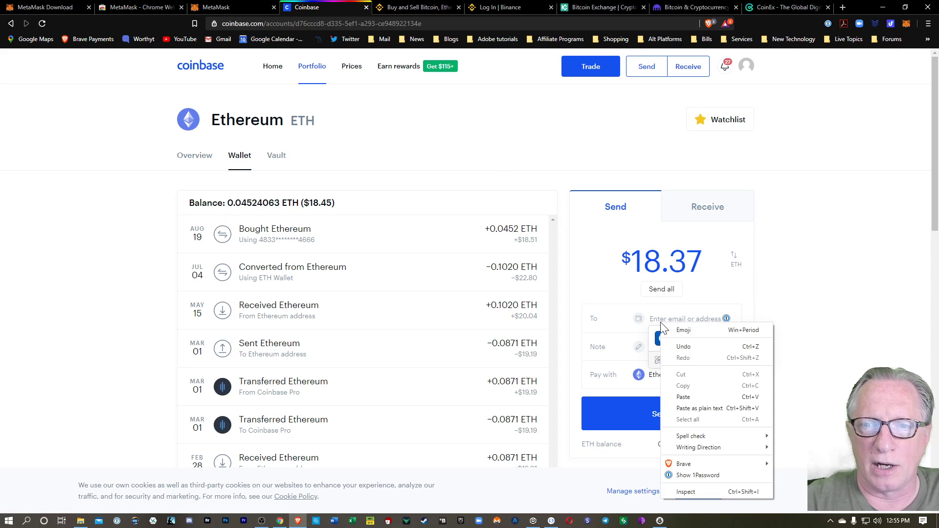
pyautogui.click(688, 394)
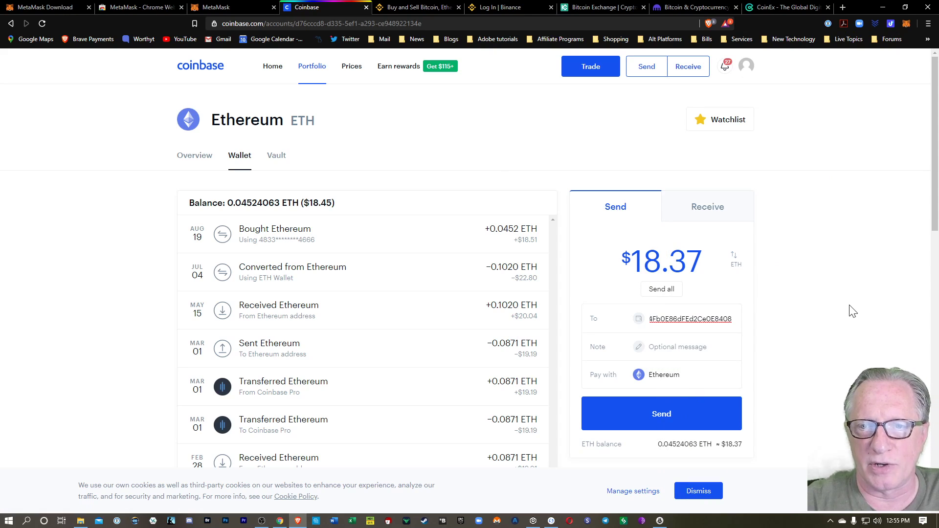
pyautogui.click(674, 412)
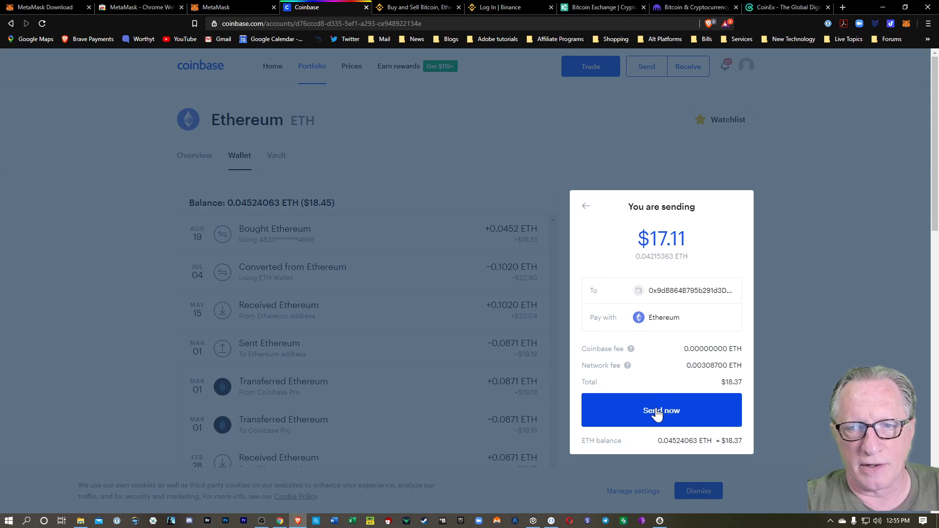
pyautogui.click(666, 409)
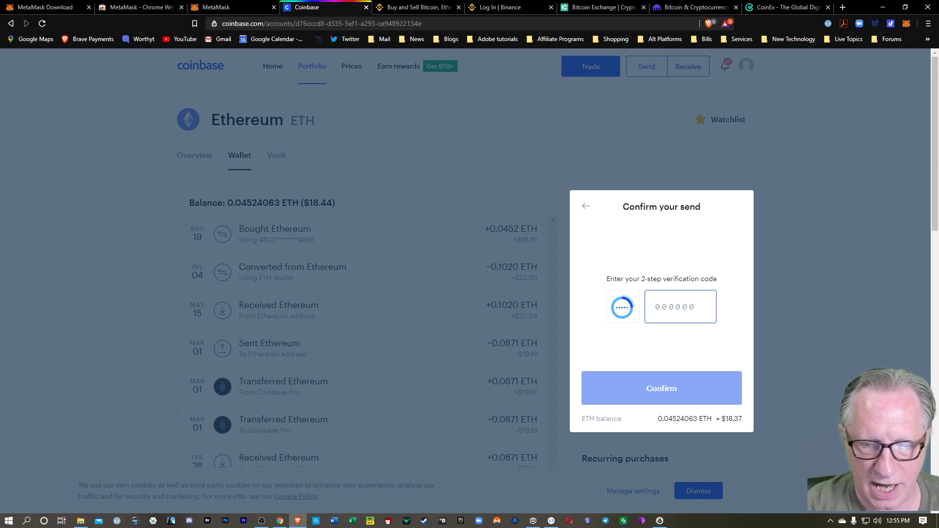
pyautogui.click(673, 386)
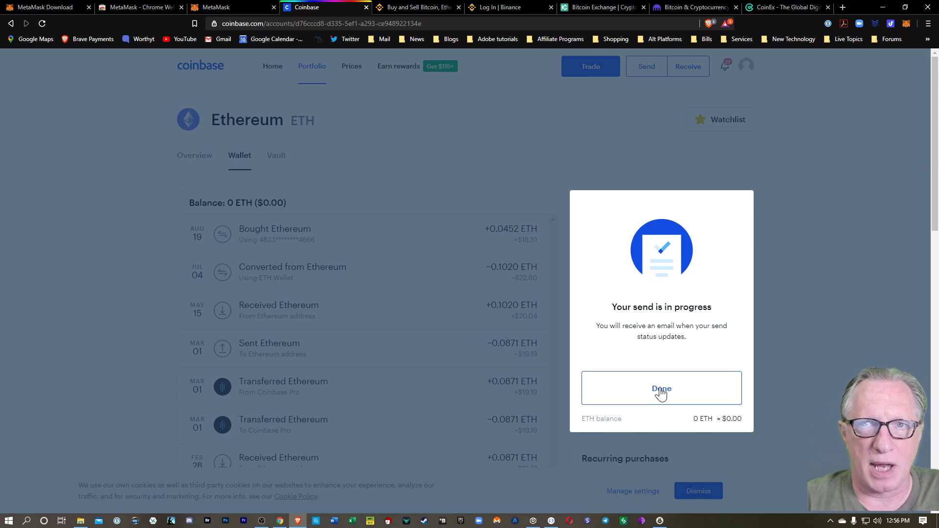
# Dismiss the send-in-progress notice and copy the Account 1 address from the MetaMask popup.
pyautogui.click(660, 391)
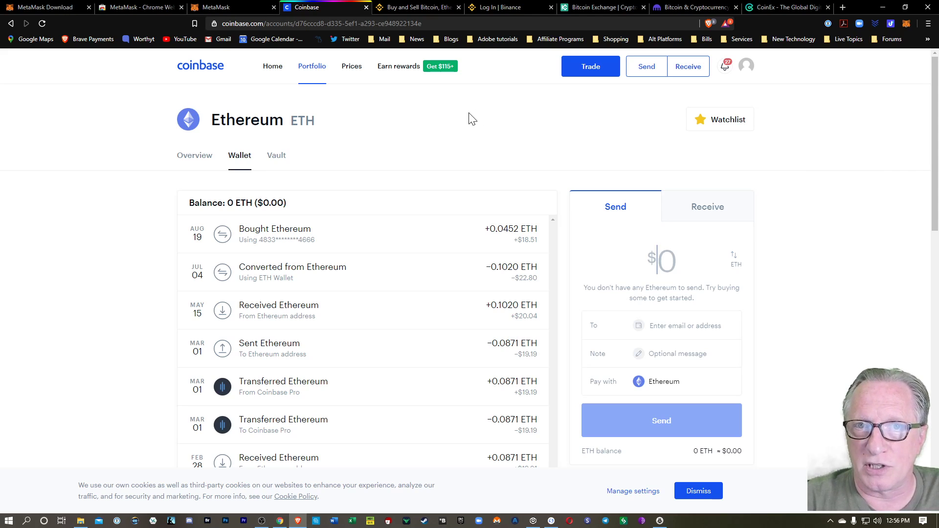
pyautogui.click(906, 25)
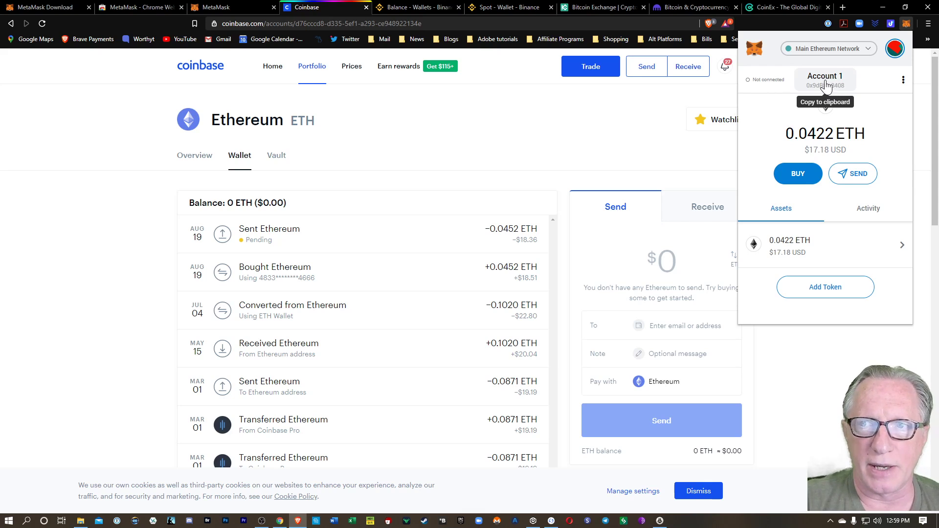
pyautogui.click(830, 84)
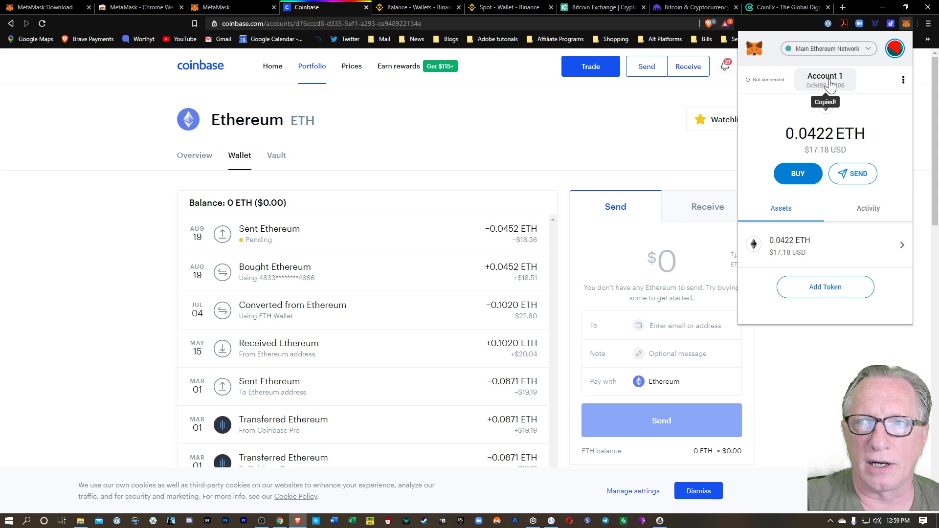
# Withdraw the full 0.02761073 ETH from Binance.US to the pasted MetaMask address.
pyautogui.click(416, 7)
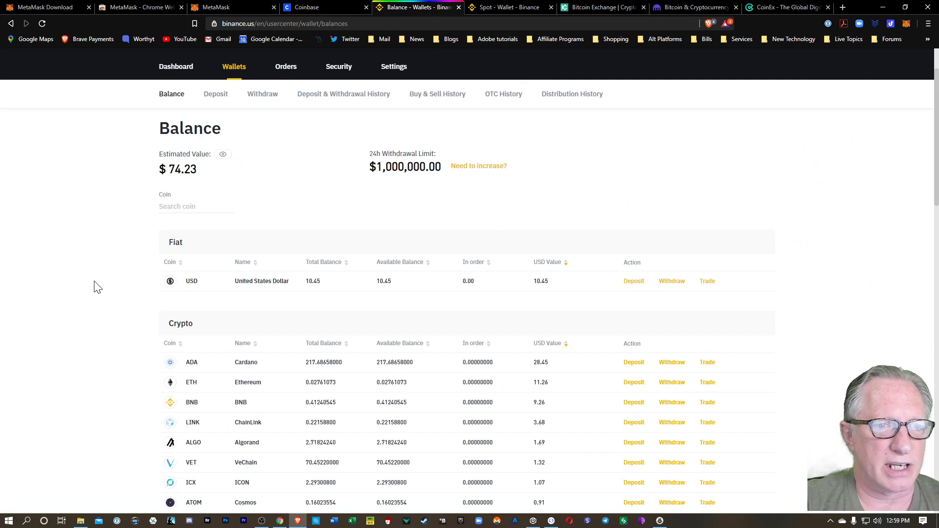
pyautogui.scroll(-2, 98, 313)
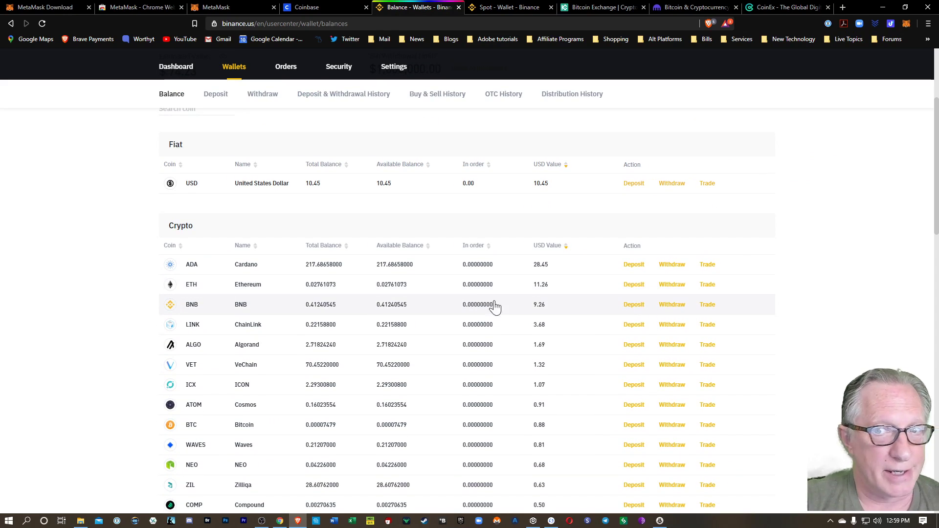
pyautogui.click(672, 285)
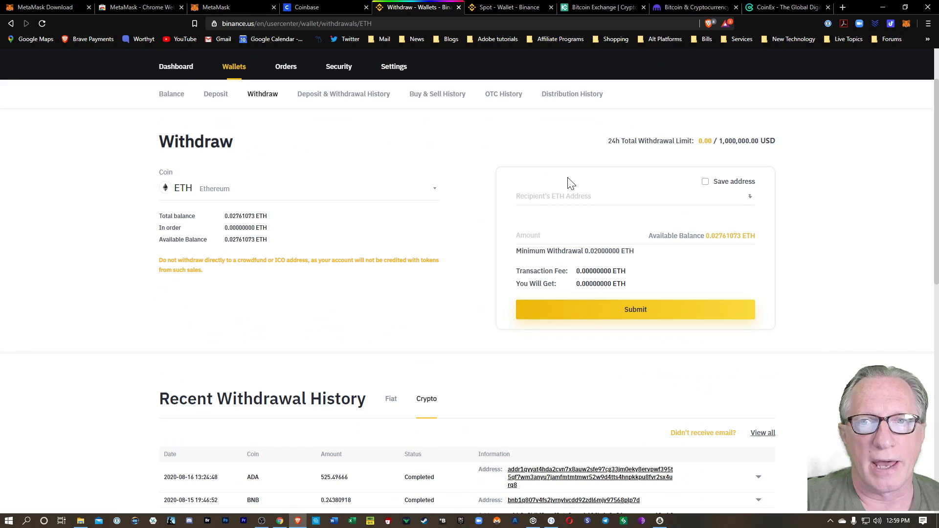
pyautogui.click(532, 197)
pyautogui.rightClick(532, 197)
pyautogui.click(551, 270)
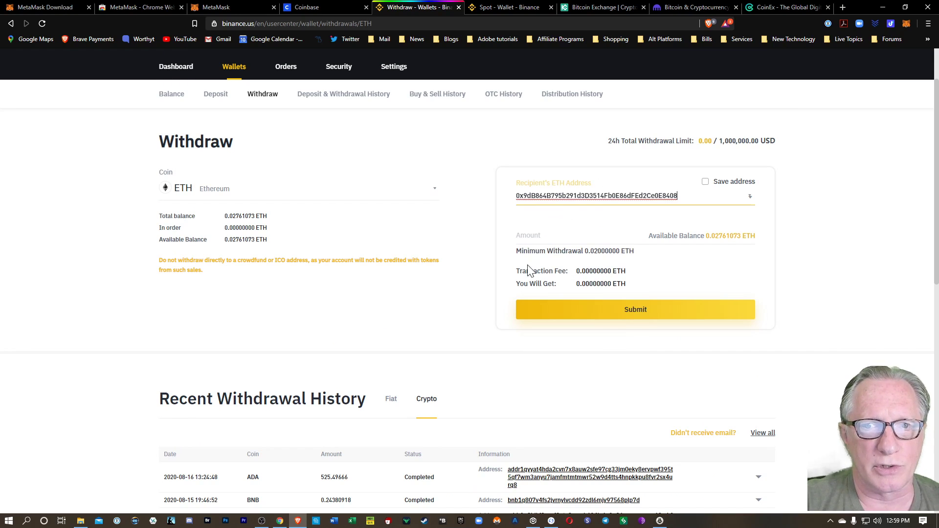
pyautogui.click(739, 237)
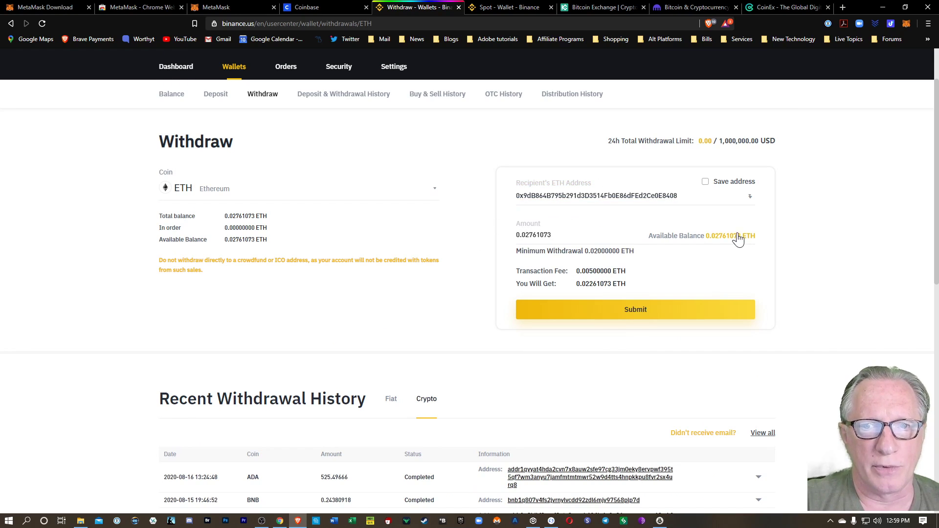
pyautogui.click(631, 309)
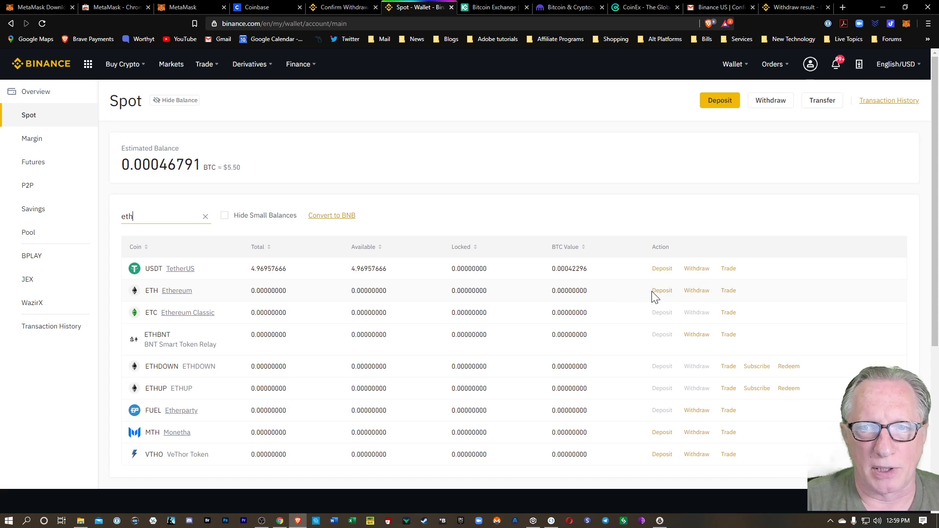
# Open Binance's ETH withdrawal form and paste the MetaMask address as the ERC20 recipient.
pyautogui.click(694, 291)
pyautogui.rightClick(560, 249)
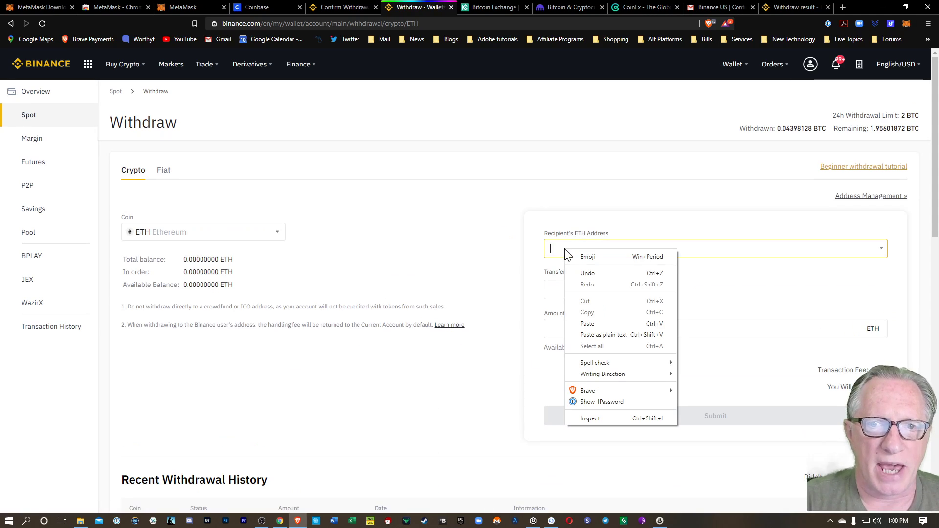
pyautogui.click(586, 323)
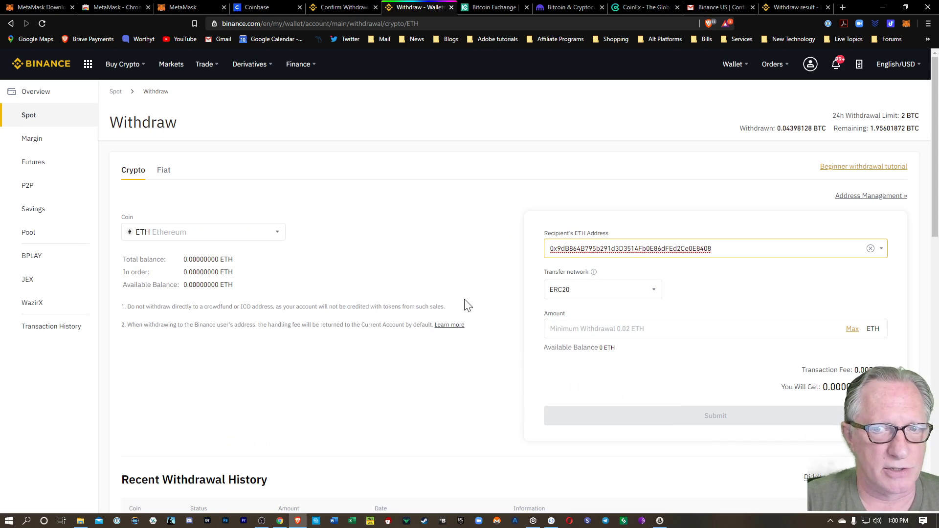
pyautogui.click(723, 327)
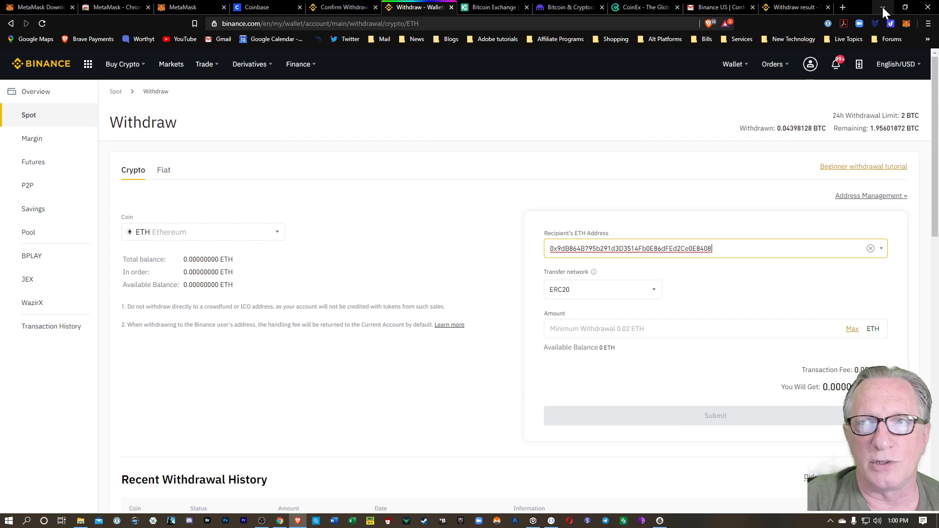
# Copy the MetaMask account address and bring up Ledger Live.
pyautogui.click(906, 26)
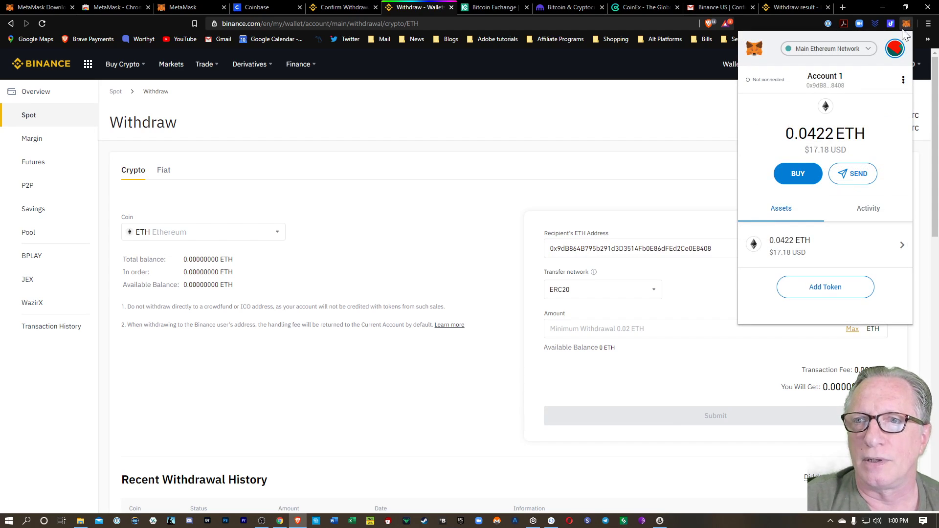
pyautogui.click(824, 85)
pyautogui.click(883, 7)
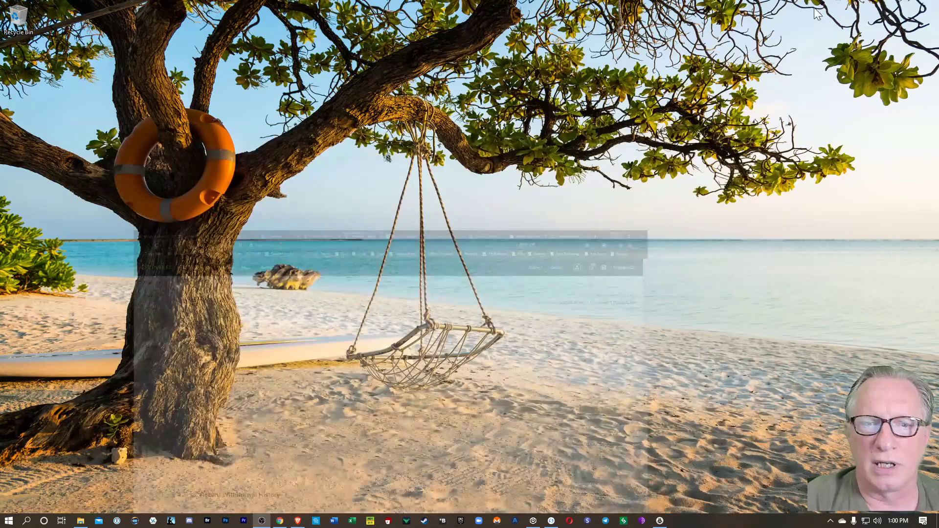
pyautogui.click(551, 521)
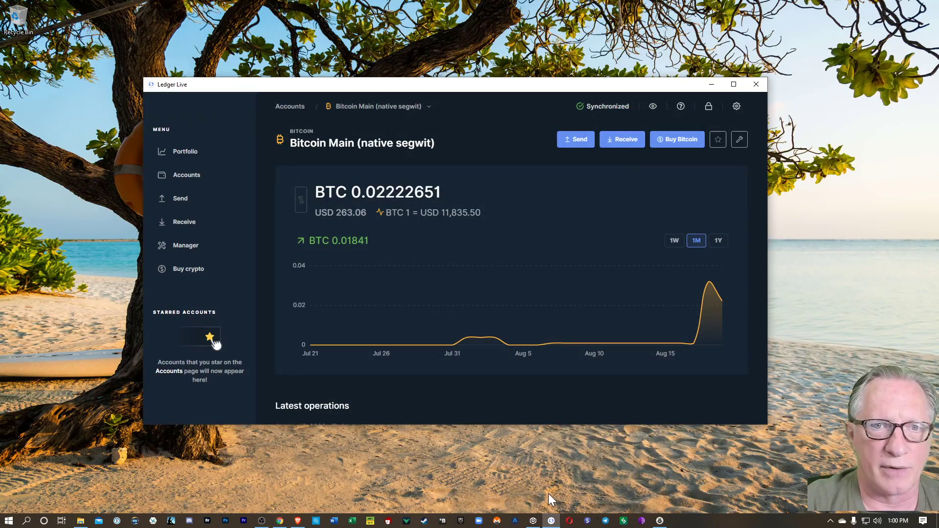
# Send 0.1 ETH from Ethereum Main to the copied MetaMask address, confirming on the device.
pyautogui.click(189, 176)
pyautogui.click(391, 171)
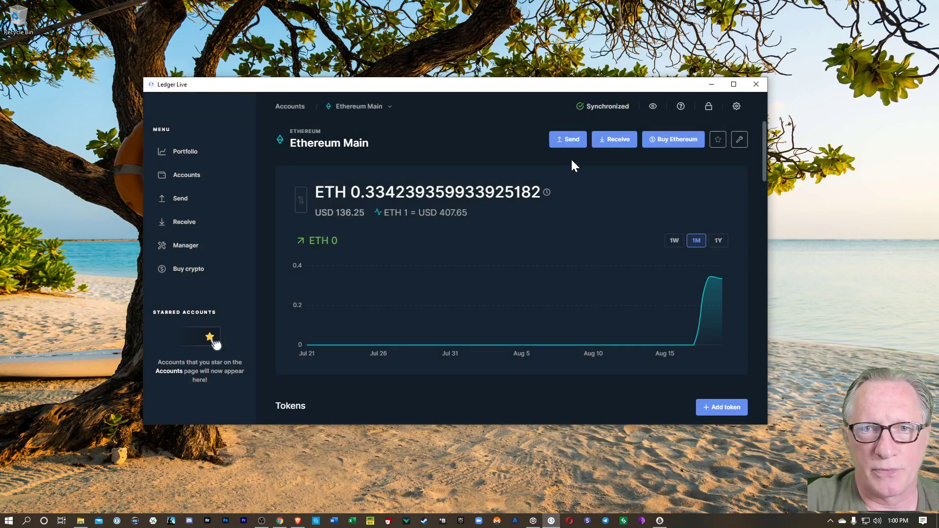
pyautogui.click(567, 140)
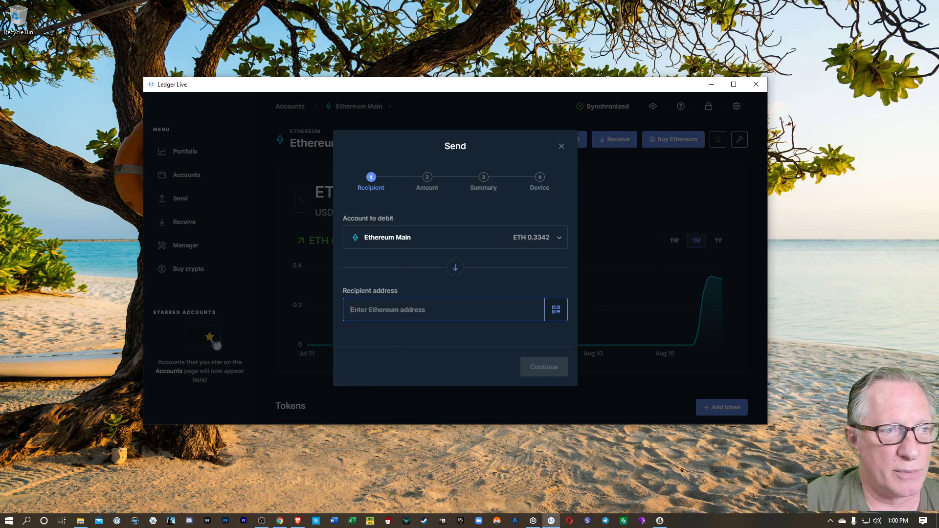
pyautogui.rightClick(361, 309)
pyautogui.click(386, 349)
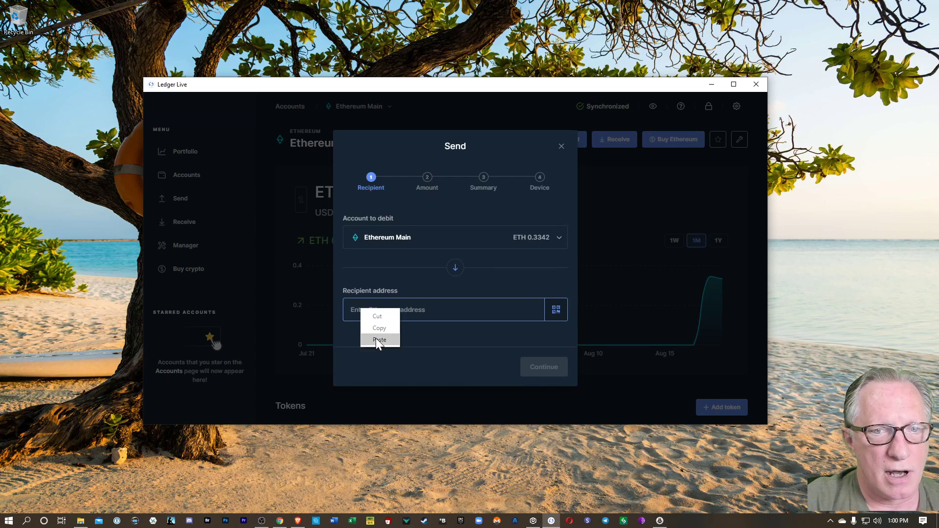
pyautogui.click(376, 339)
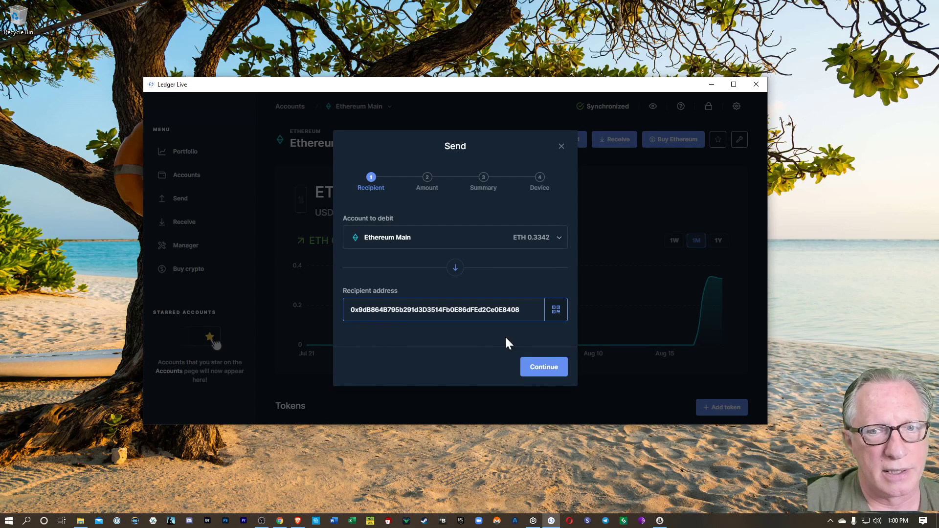
pyautogui.click(543, 367)
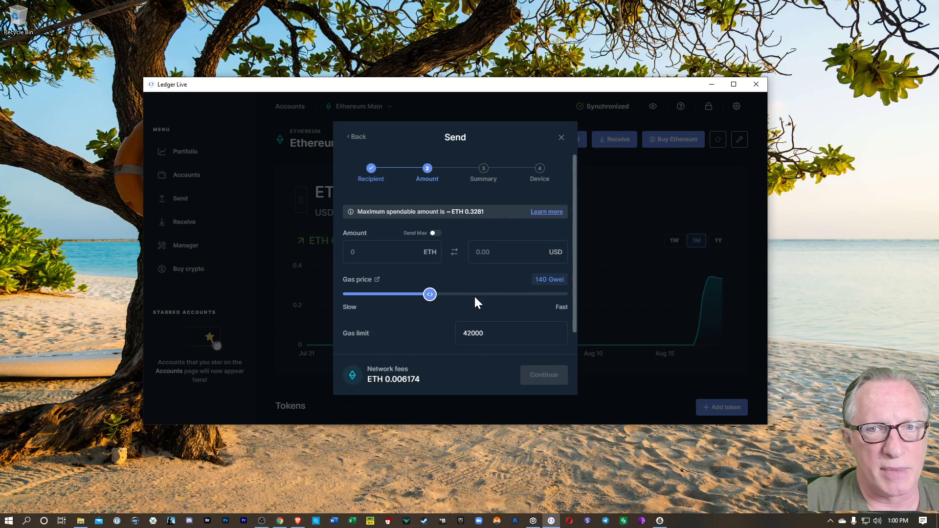
pyautogui.click(381, 252)
pyautogui.write('0.1')
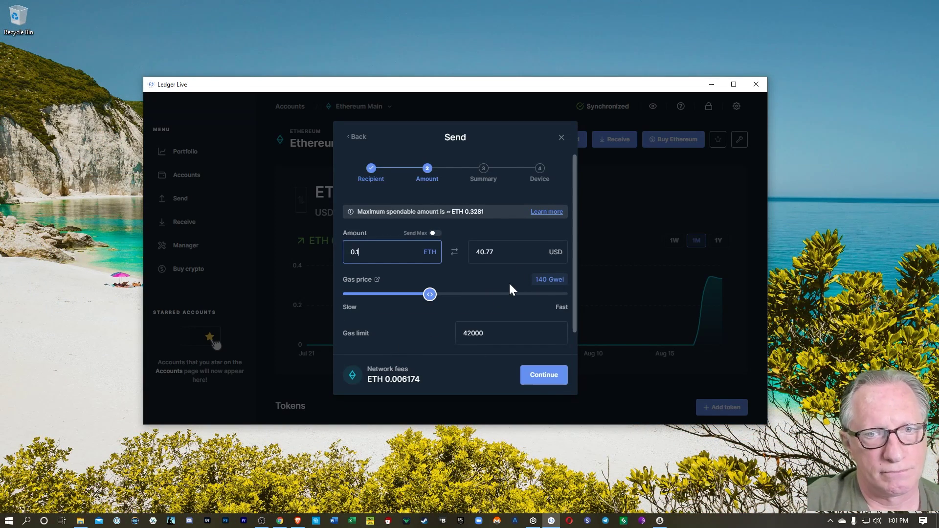
pyautogui.click(543, 374)
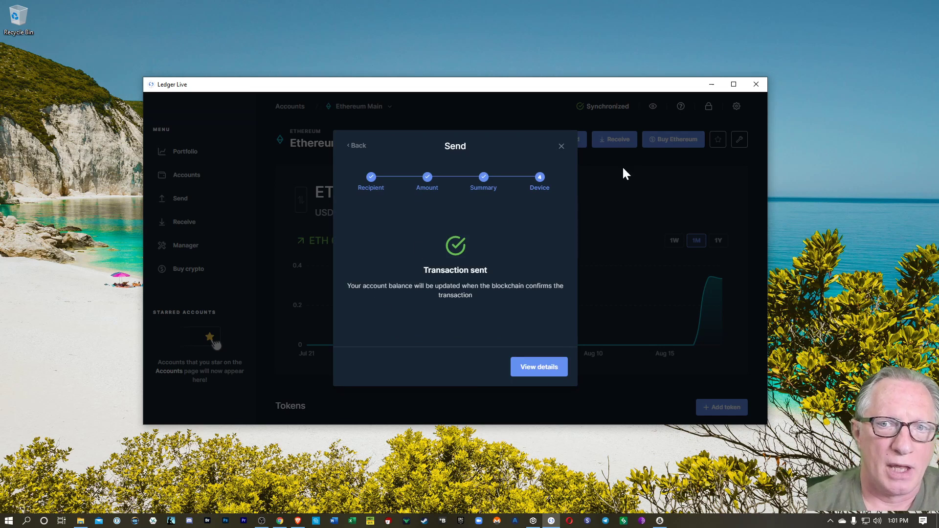
pyautogui.click(562, 146)
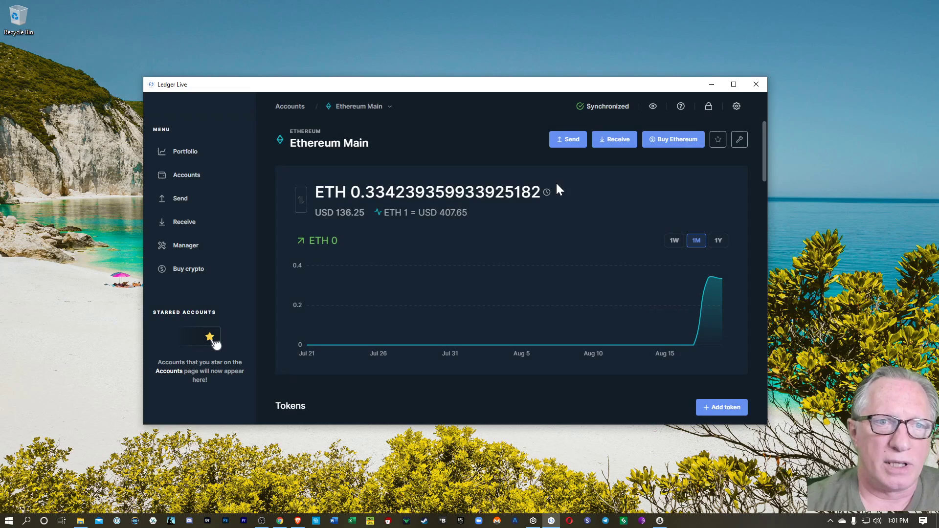
# Open the Bitcoin Main (native segwit) account; its send rejects the pasted Ethereum address, so cancel.
pyautogui.click(186, 176)
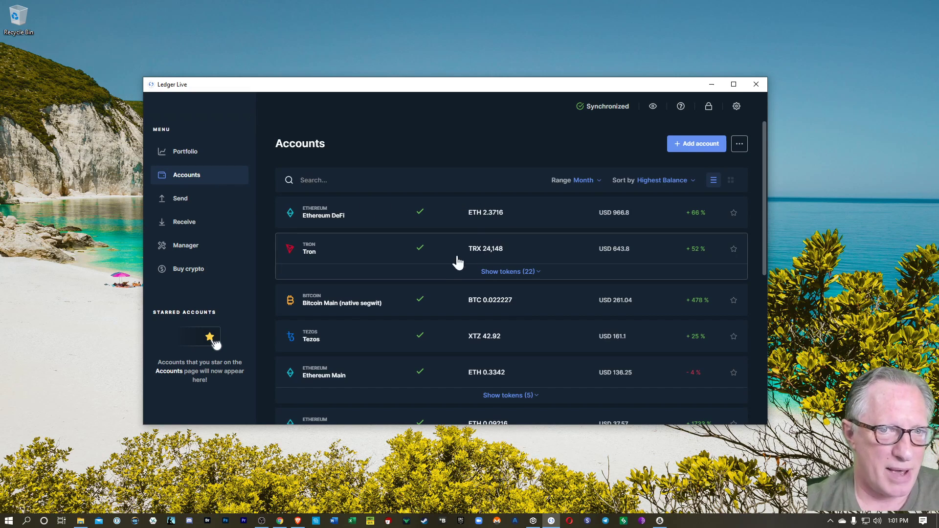
pyautogui.scroll(-1, 458, 263)
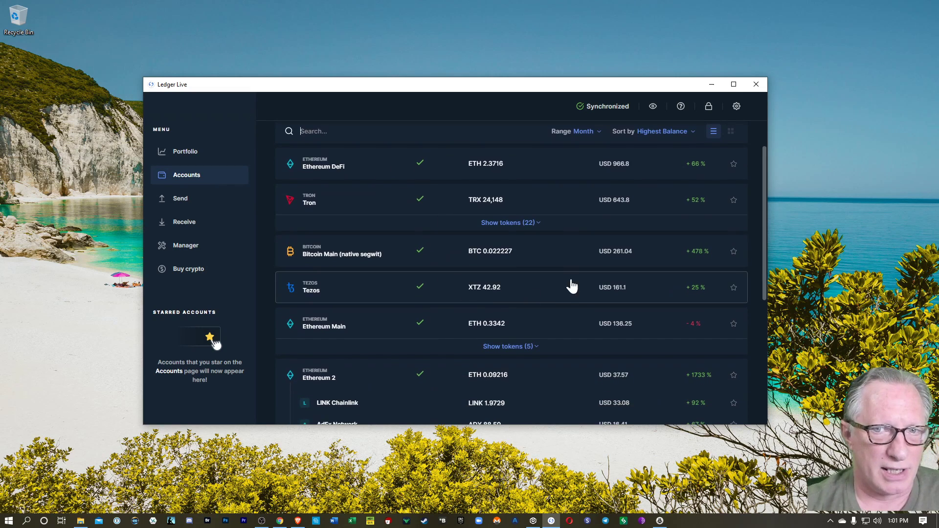
pyautogui.click(339, 259)
pyautogui.click(575, 141)
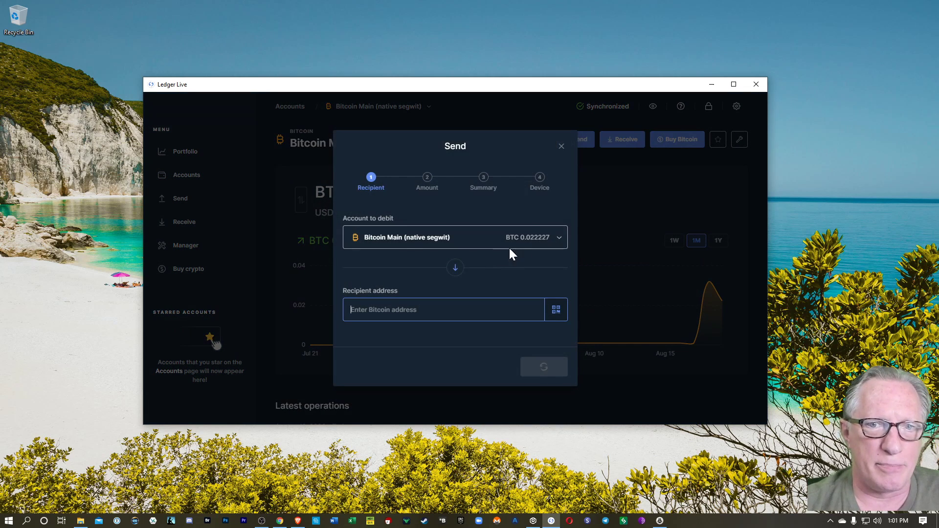
pyautogui.rightClick(367, 314)
pyautogui.click(381, 337)
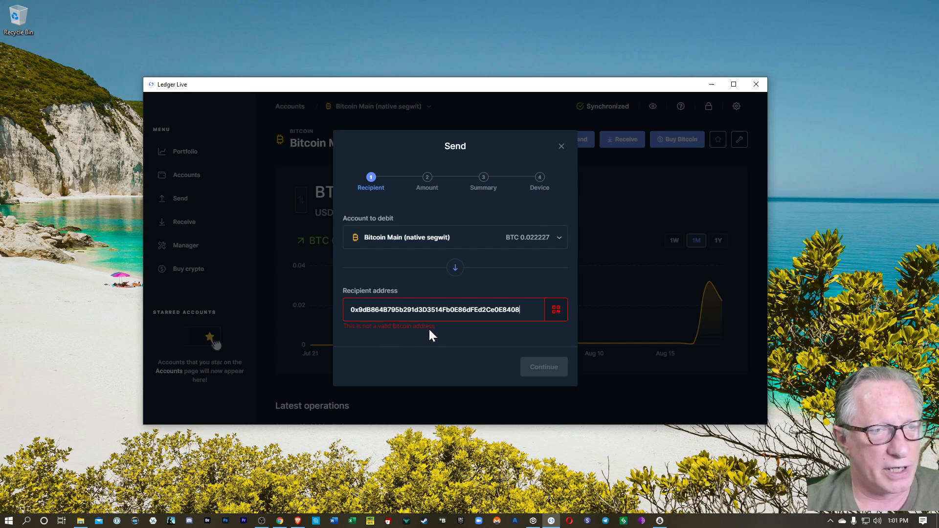
pyautogui.click(560, 146)
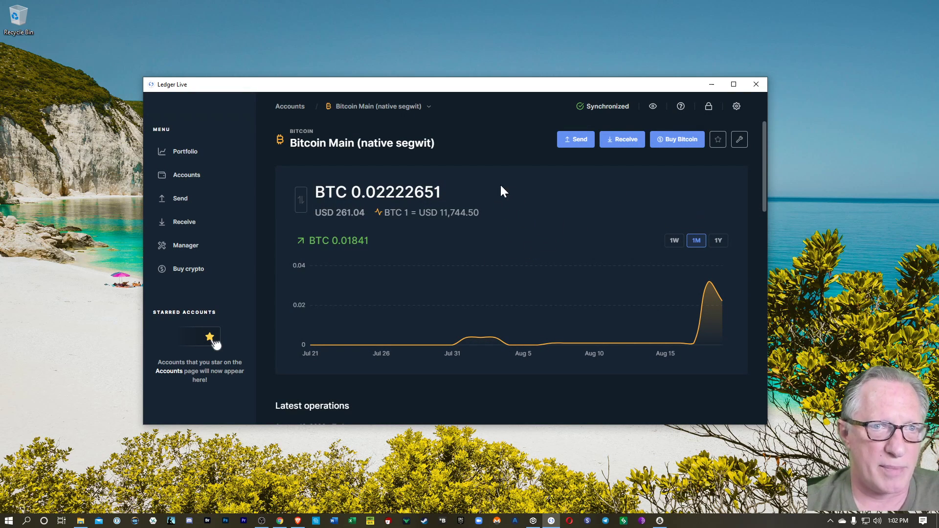
# Start a LINK Chainlink send from Ethereum 2 with the Ethereum address as recipient.
pyautogui.click(186, 179)
pyautogui.scroll(-4, 475, 321)
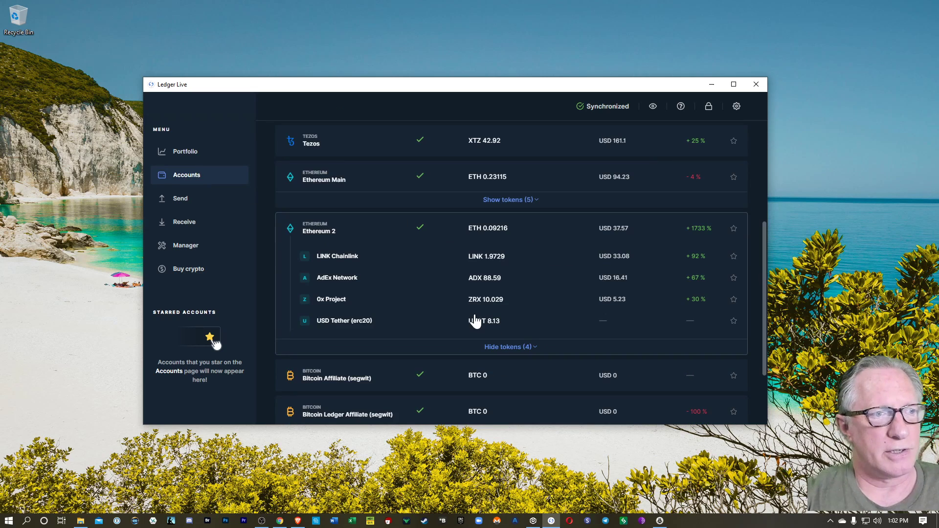
pyautogui.click(354, 256)
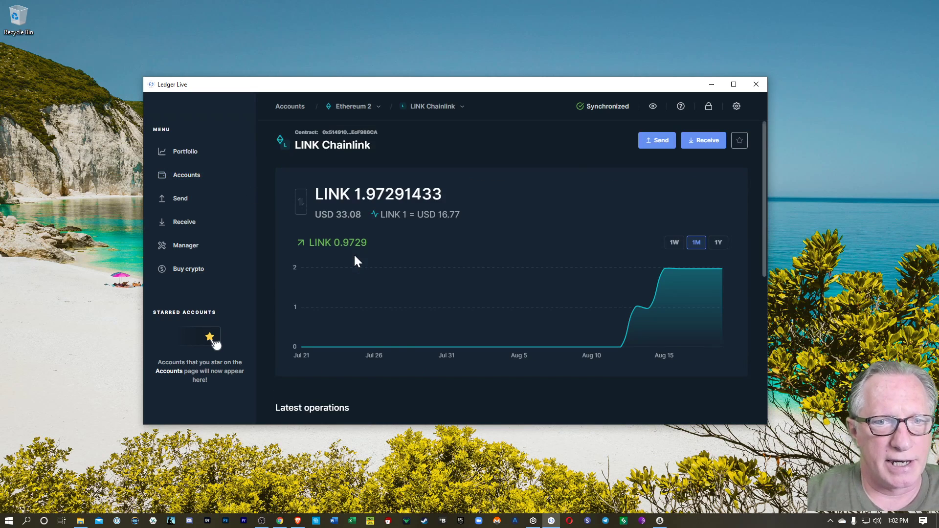
pyautogui.click(661, 142)
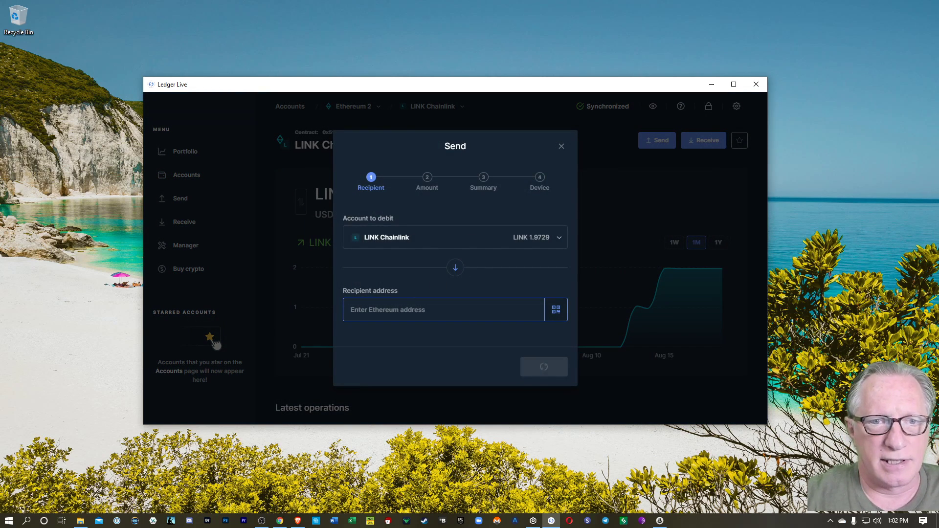
pyautogui.rightClick(353, 311)
pyautogui.click(371, 349)
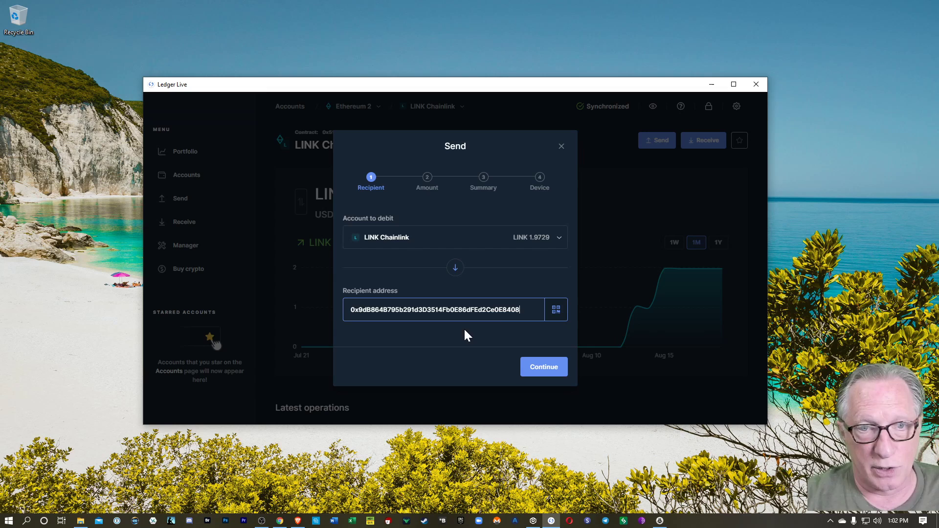
# Send the whole 1.97291433 LINK balance, then return to Binance's withdrawal page.
pyautogui.click(543, 373)
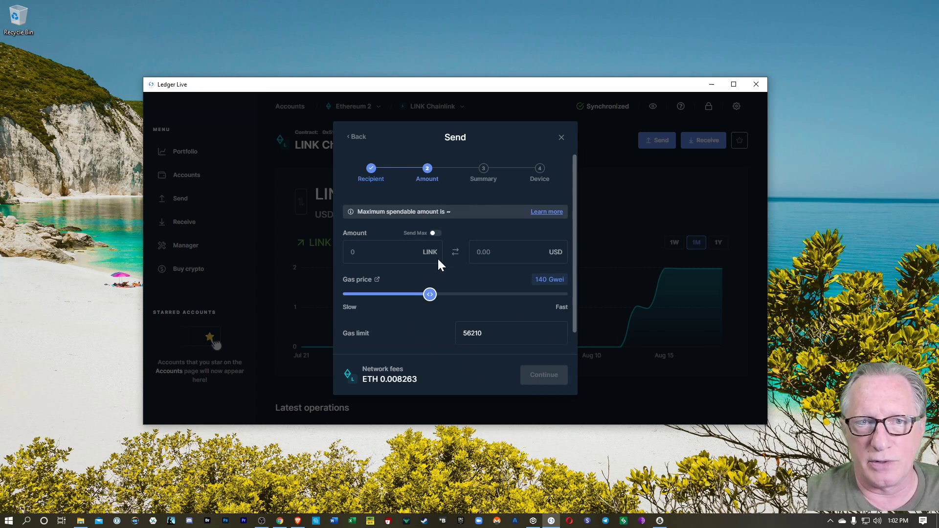
pyautogui.click(435, 233)
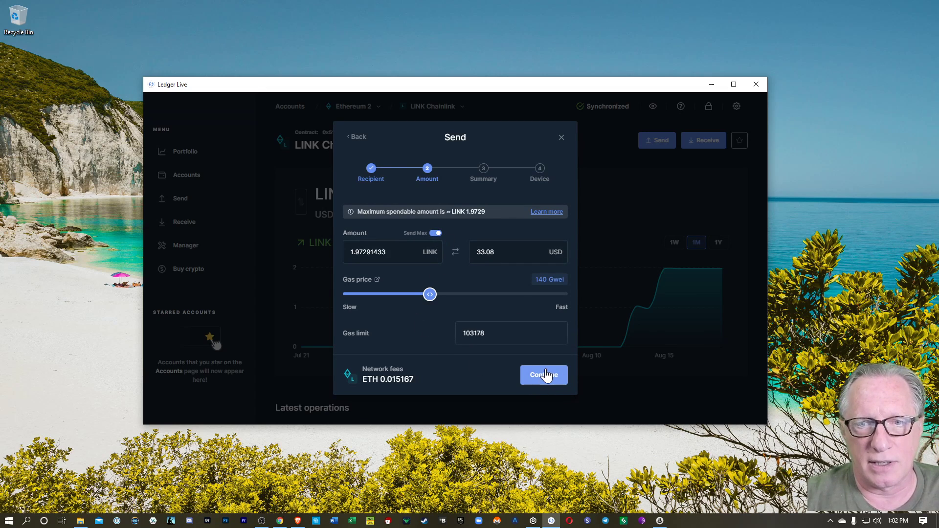
pyautogui.click(542, 380)
pyautogui.click(552, 367)
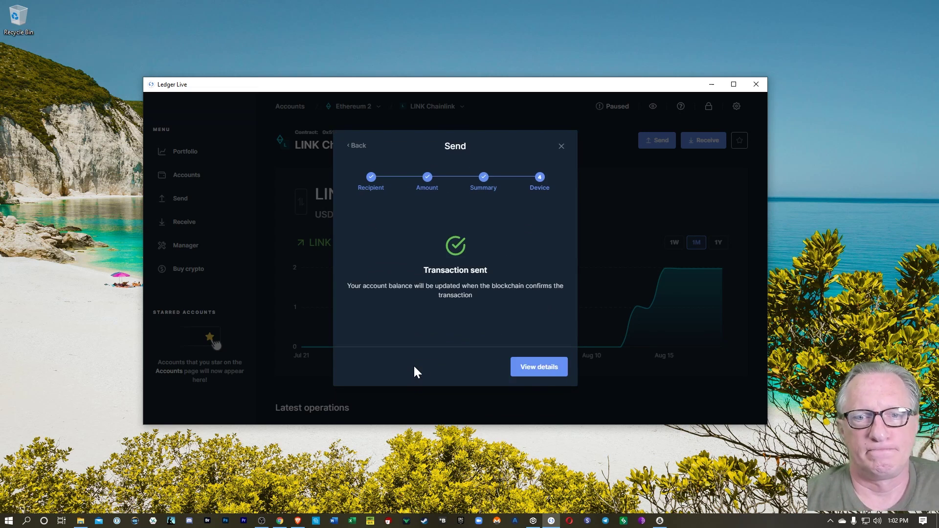
pyautogui.click(536, 367)
pyautogui.click(561, 138)
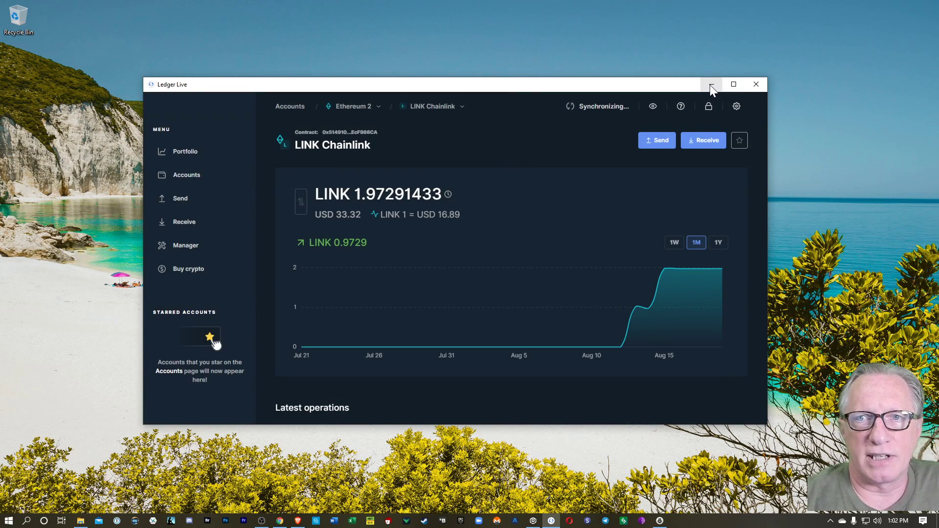
pyautogui.click(711, 84)
pyautogui.click(298, 520)
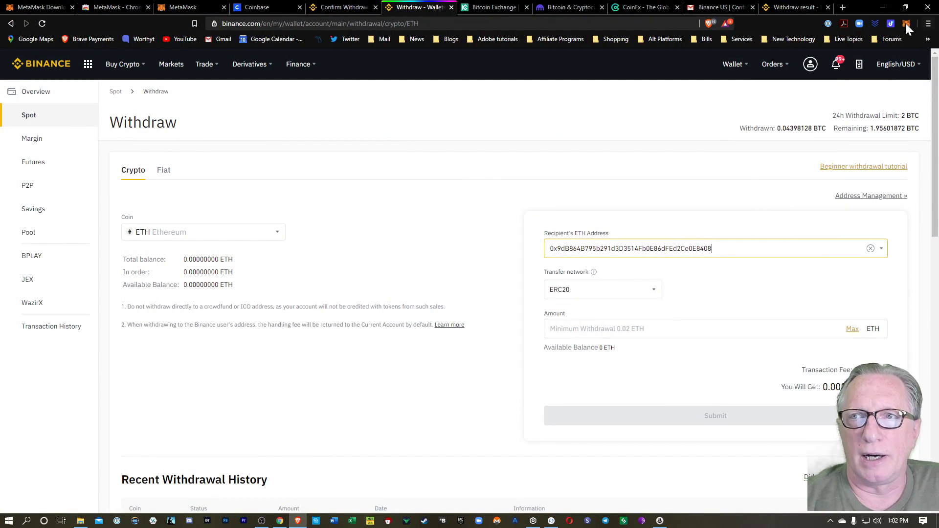
# Open the MetaMask popup showing 0.1648 ETH ($67.10) and 1.972 LINK ($32.96).
pyautogui.click(906, 24)
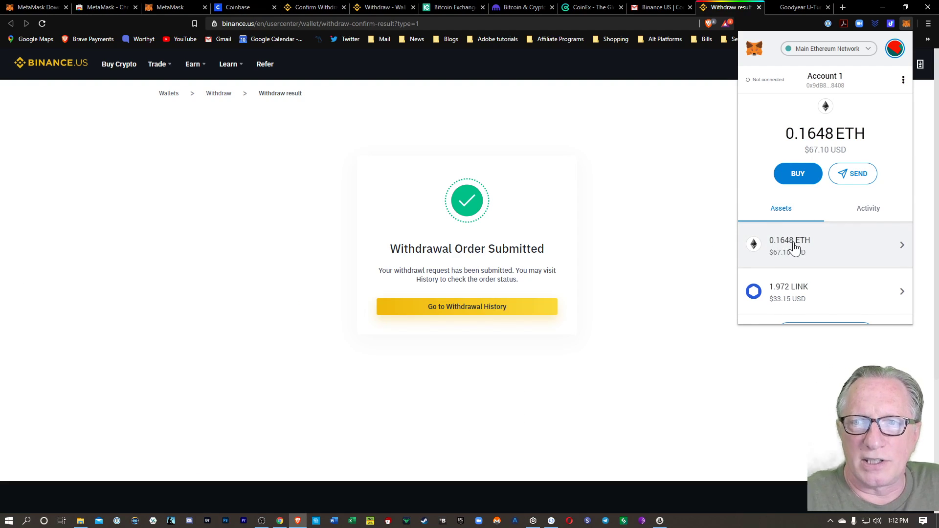
# Review the received ETH transactions and the token list with 1.972 LINK and 88.594 ADX.
pyautogui.click(793, 247)
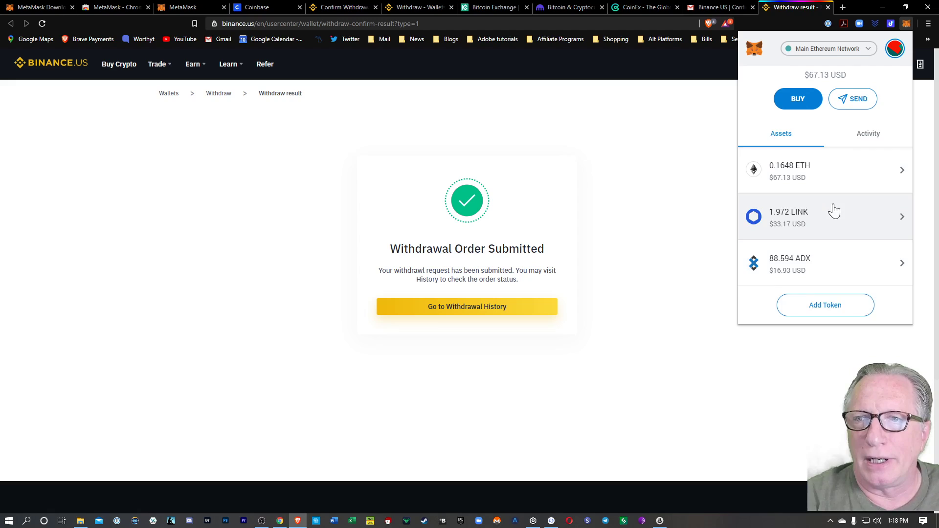
pyautogui.scroll(2, 833, 223)
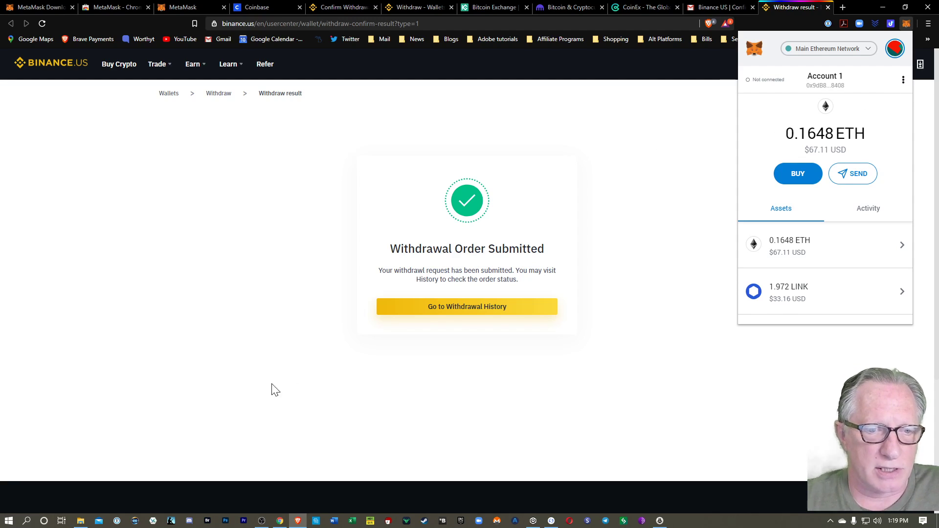
# Bring up the mirrored iPhone with Trust Wallet's Send BZRX form for 371.27605779 BZRX.
pyautogui.click(134, 519)
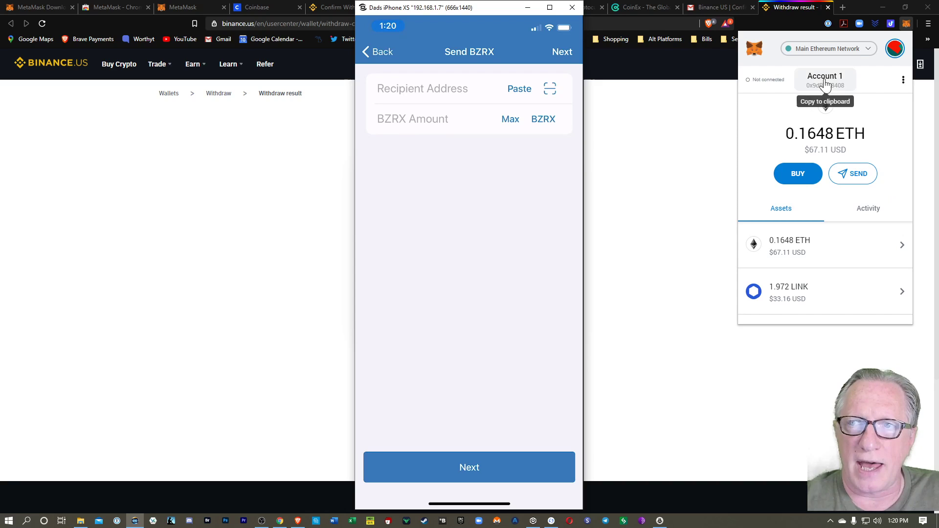
# Show Account 1's address and QR code, then return to the iPhone to send 50 BZRX.
pyautogui.click(903, 84)
pyautogui.click(903, 84)
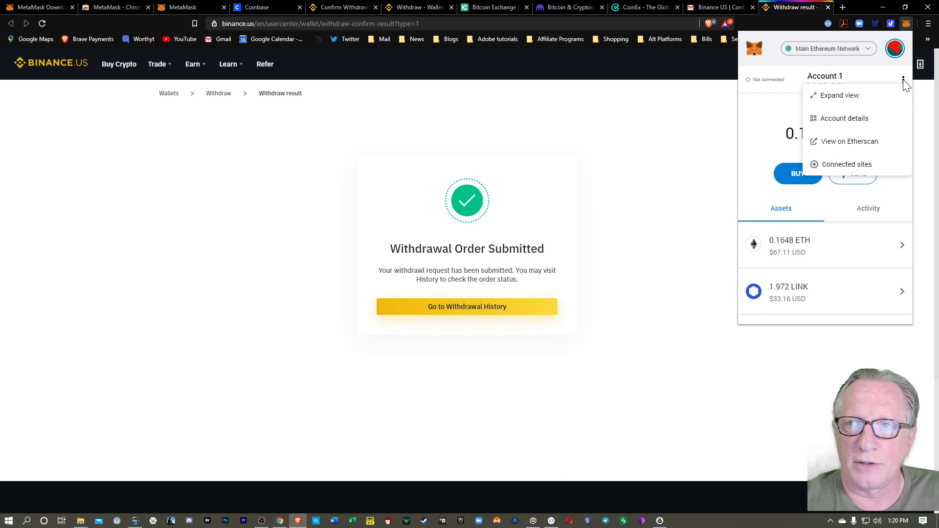
pyautogui.click(869, 119)
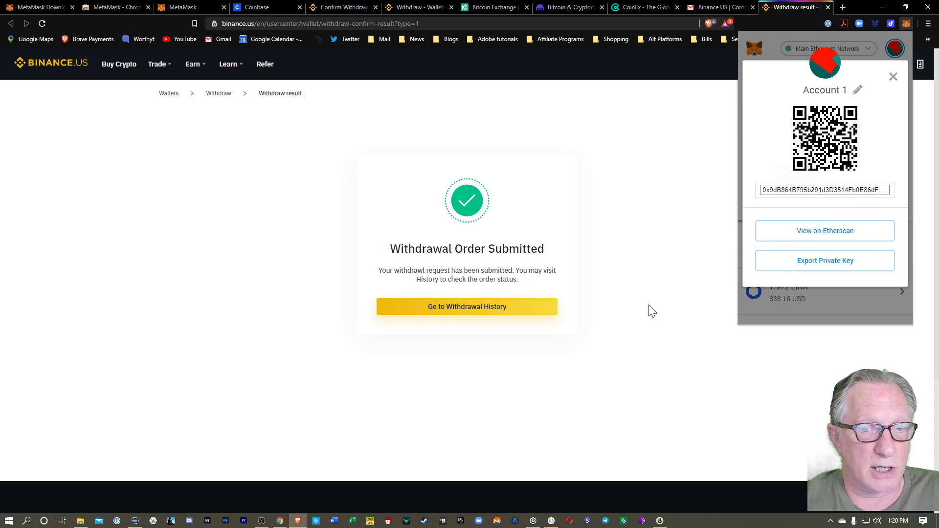
pyautogui.click(134, 516)
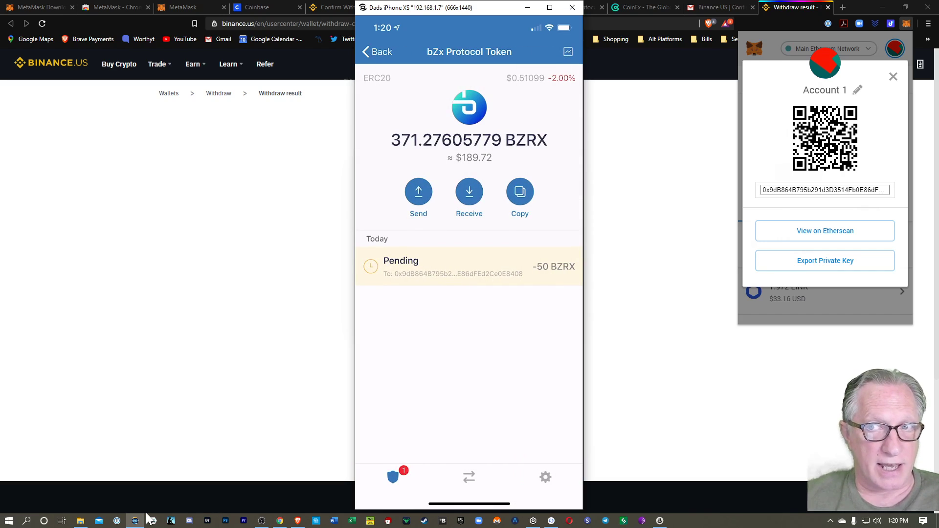
# Search 'bzrx' in MetaMask's Add Token search and find no matching token.
pyautogui.moveTo(401, 401)
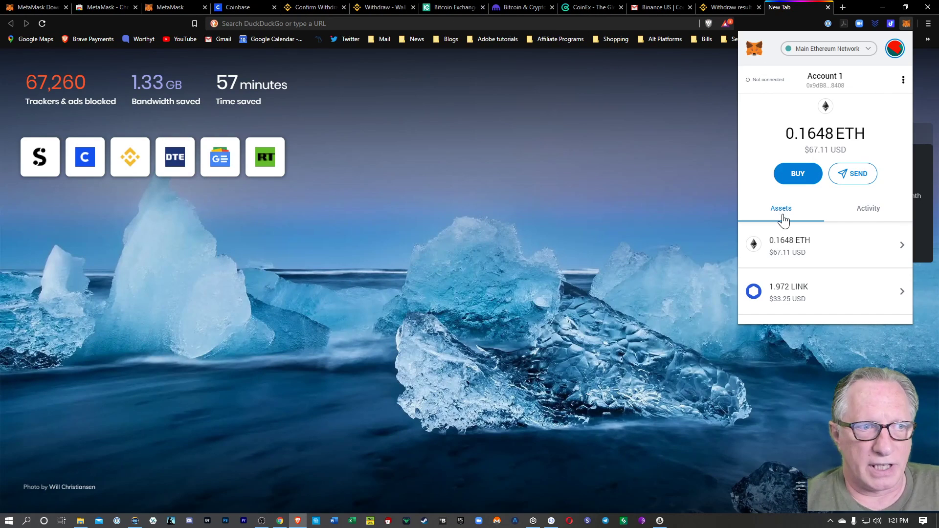
pyautogui.scroll(-3, 782, 219)
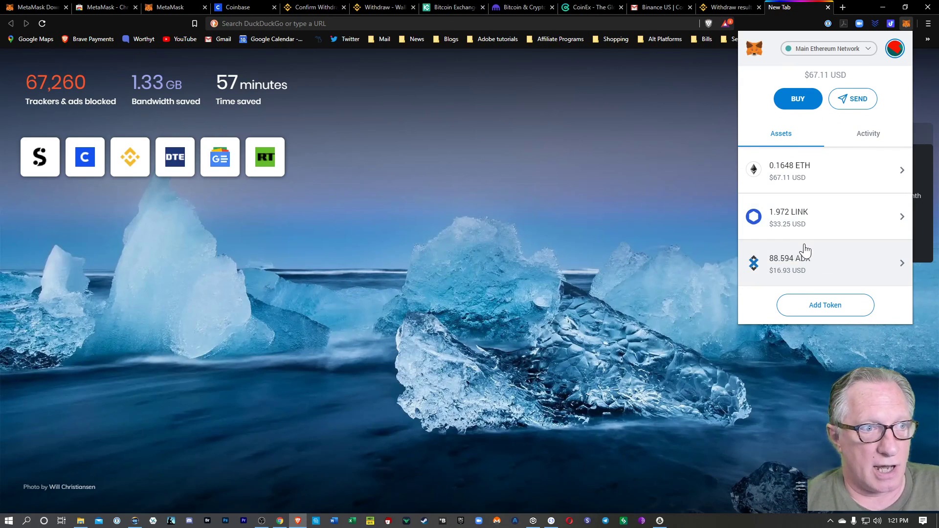
pyautogui.scroll(3, 804, 249)
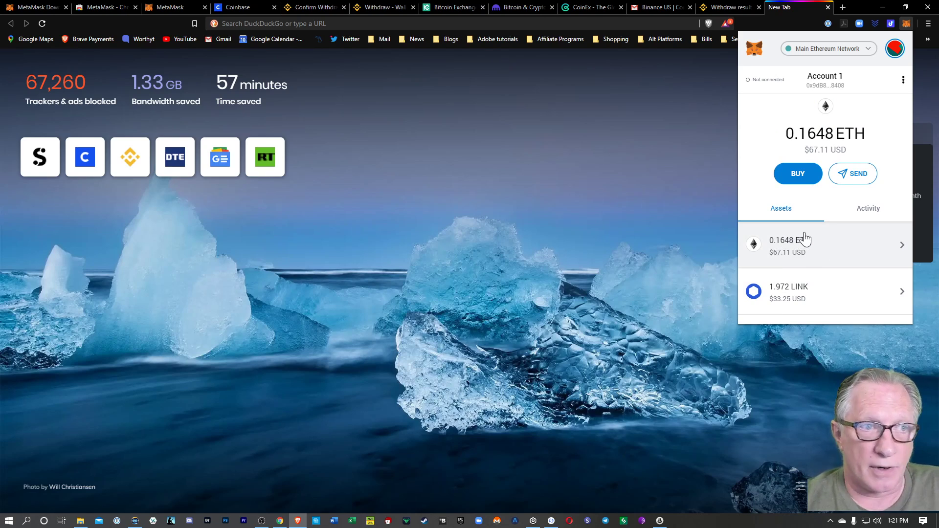
pyautogui.scroll(-3, 804, 240)
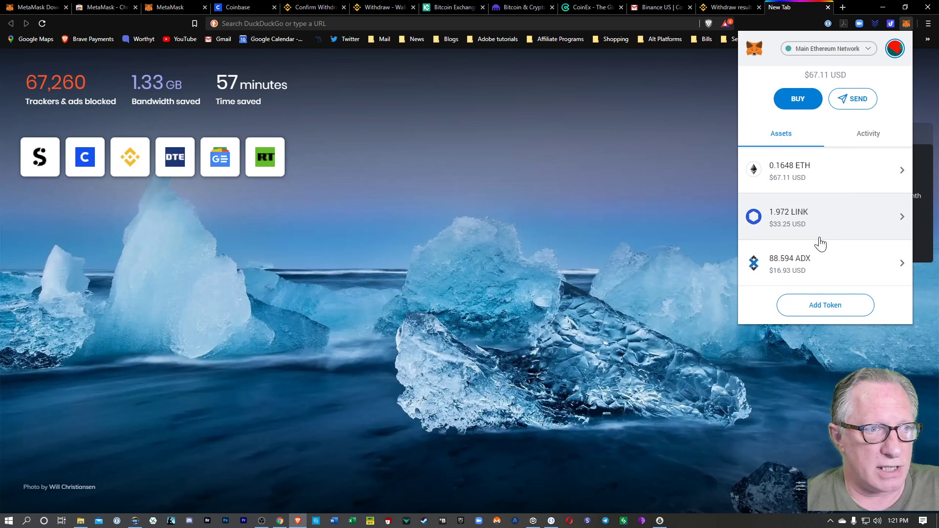
pyautogui.scroll(3, 817, 245)
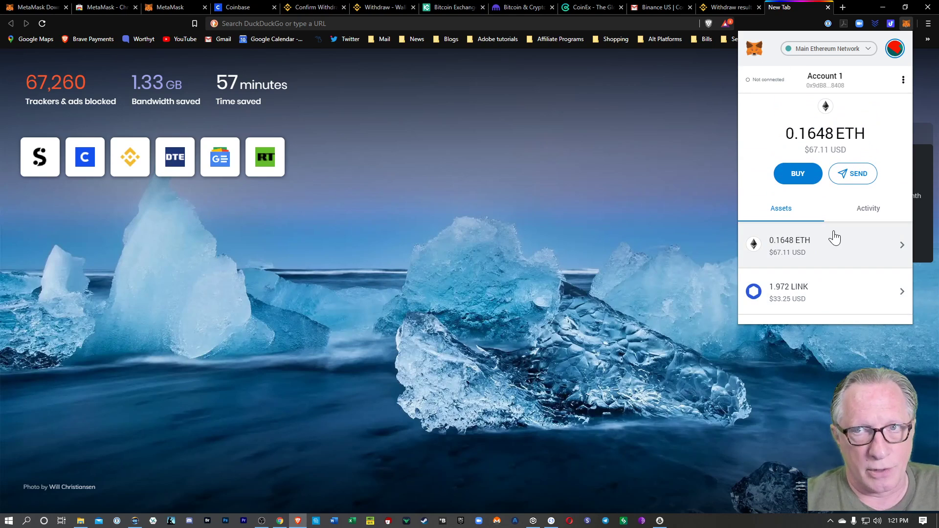
pyautogui.scroll(-3, 808, 247)
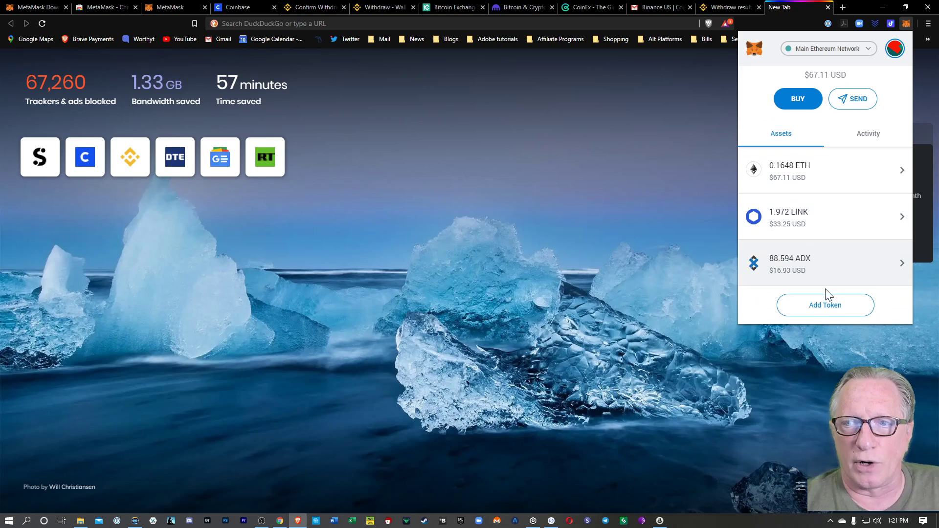
pyautogui.click(815, 306)
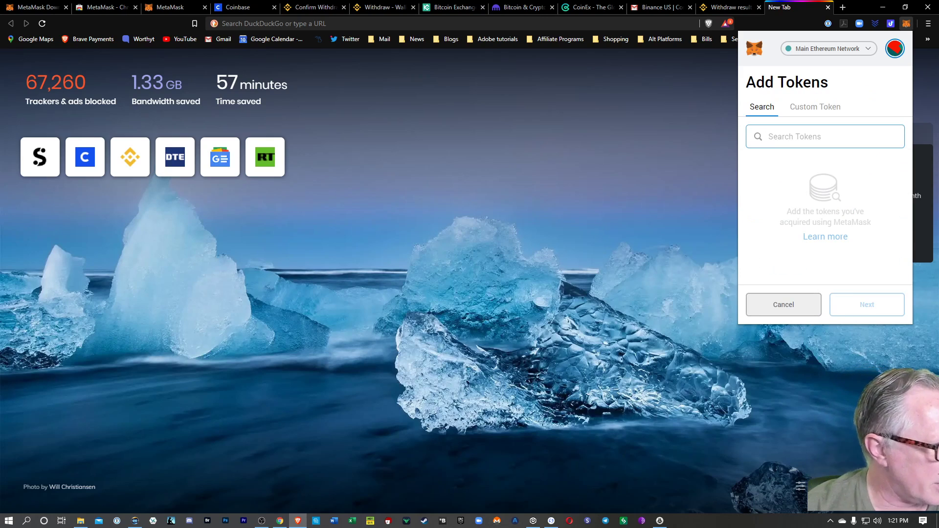
pyautogui.write('bzrx')
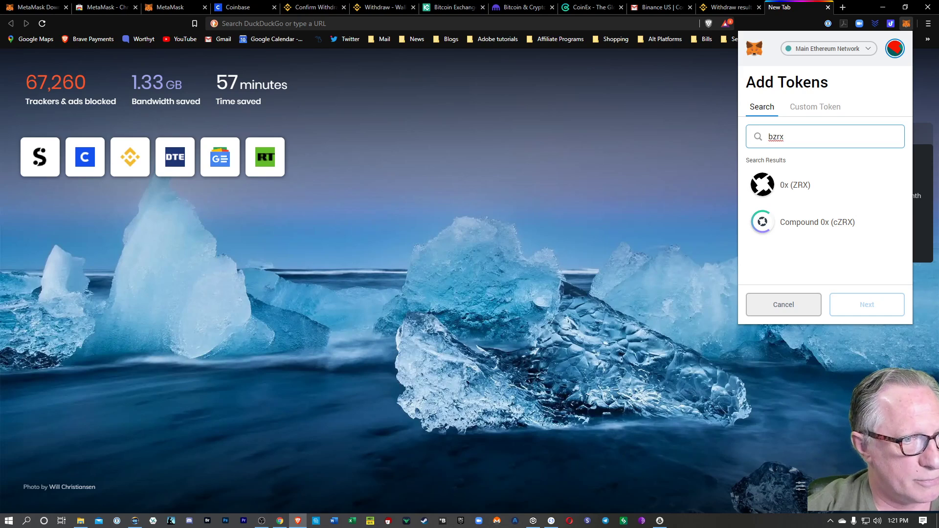
pyautogui.press('BackSpace')
pyautogui.press('BackSpace')
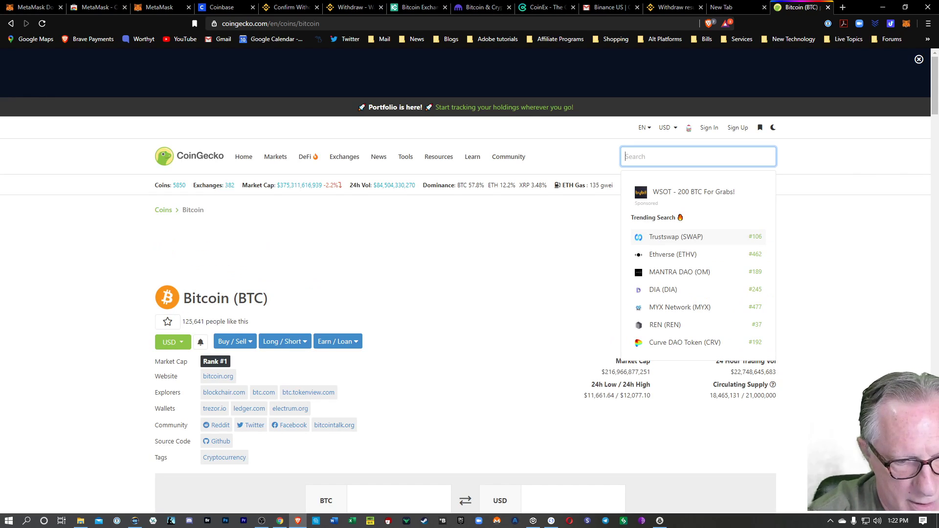
# Search CoinGecko for 'bzr', open bZx Protocol (BZRX), and follow its etherscan.io link.
pyautogui.write('bzr')
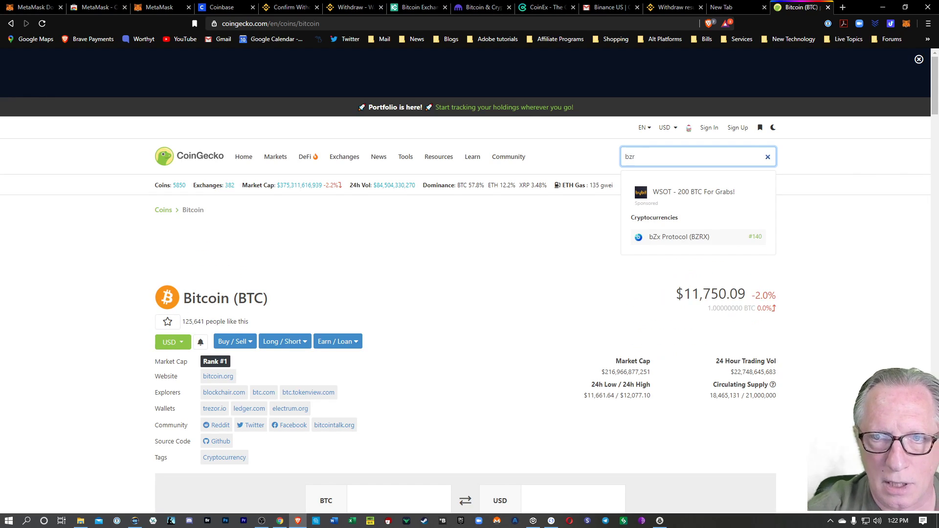
pyautogui.click(667, 240)
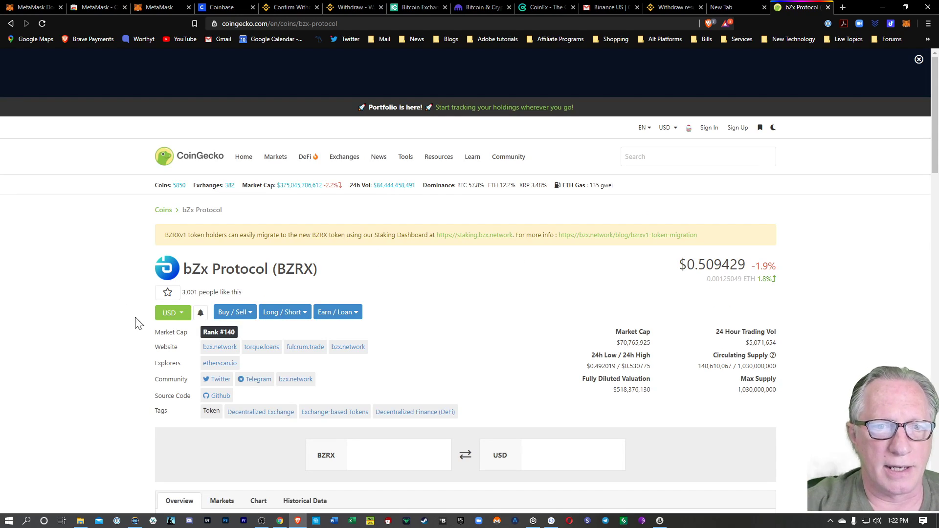
pyautogui.click(219, 363)
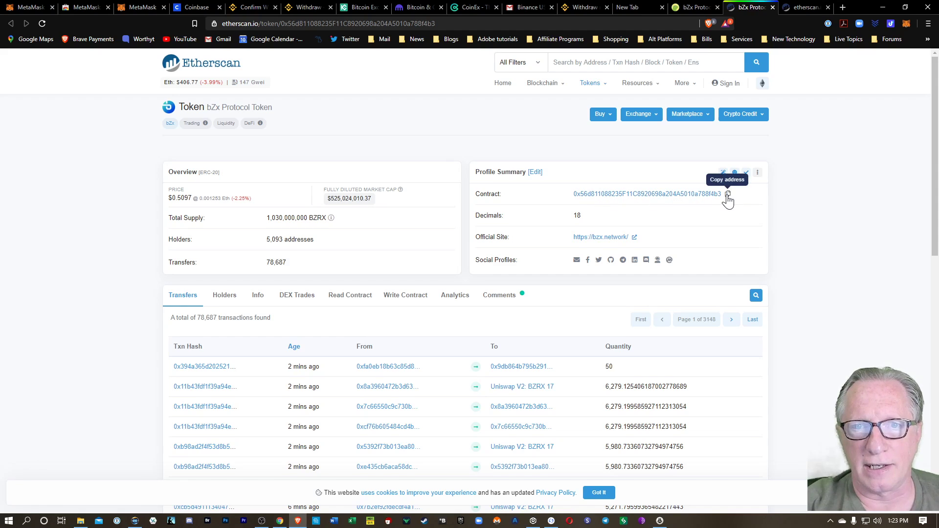
# Copy the bZx token's contract address from Etherscan and open the MetaMask wallet's asset list.
pyautogui.click(727, 195)
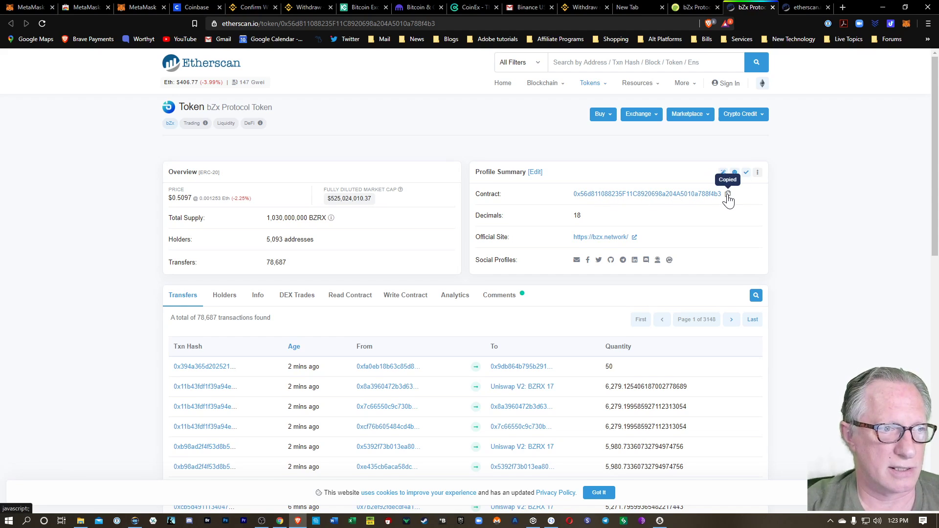
pyautogui.click(906, 24)
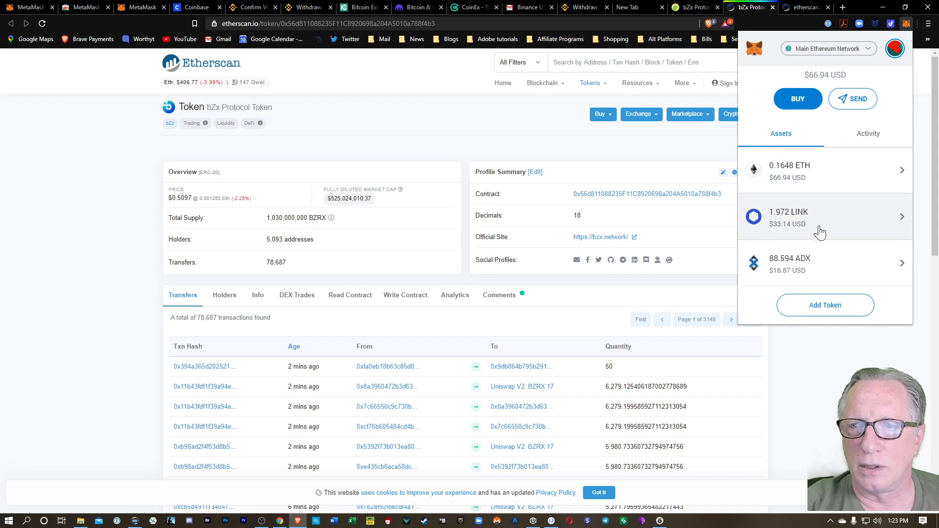
# Add BZRX as a custom token from its pasted contract address, showing 50 BZRX worth $25.40.
pyautogui.click(817, 306)
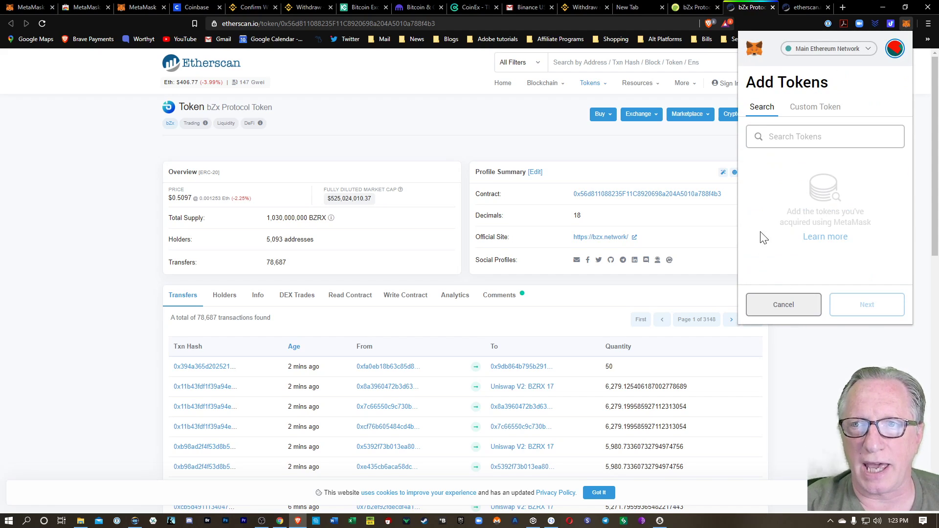
pyautogui.click(815, 108)
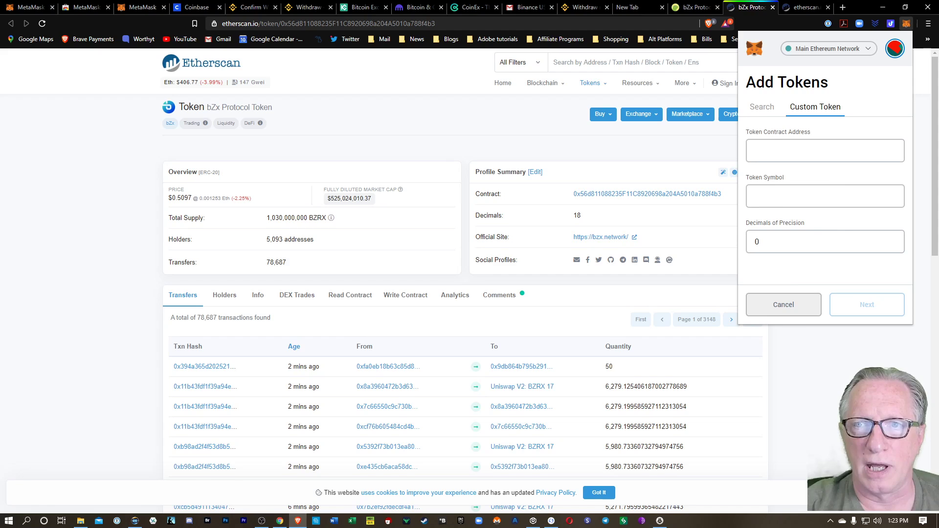
pyautogui.rightClick(766, 150)
pyautogui.click(785, 221)
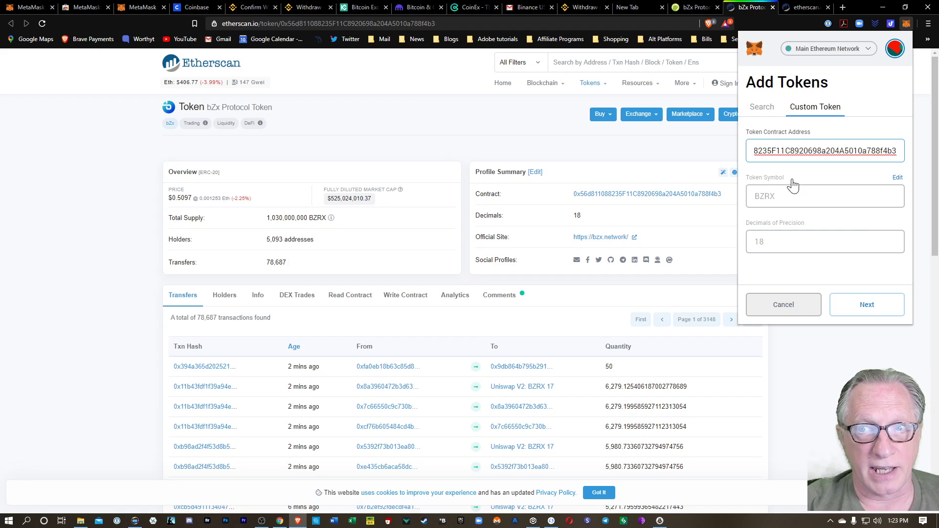
pyautogui.click(865, 306)
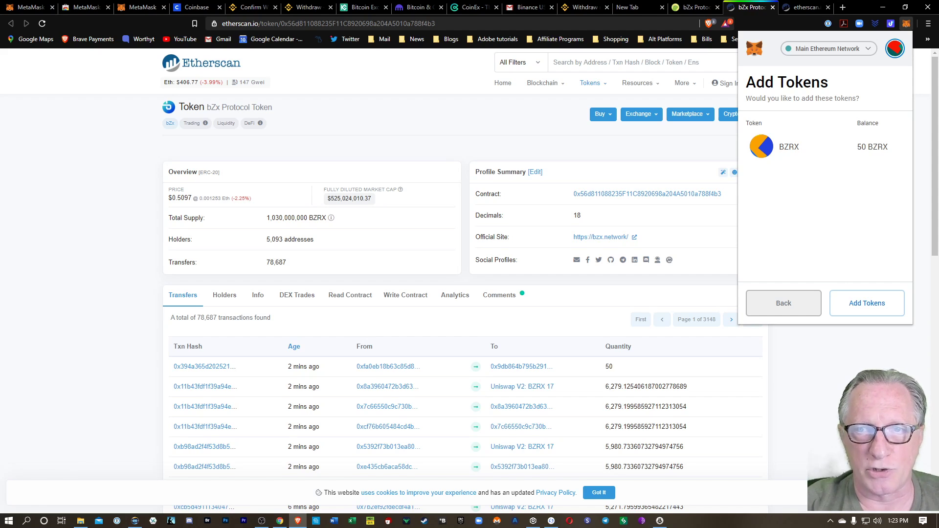
pyautogui.click(864, 305)
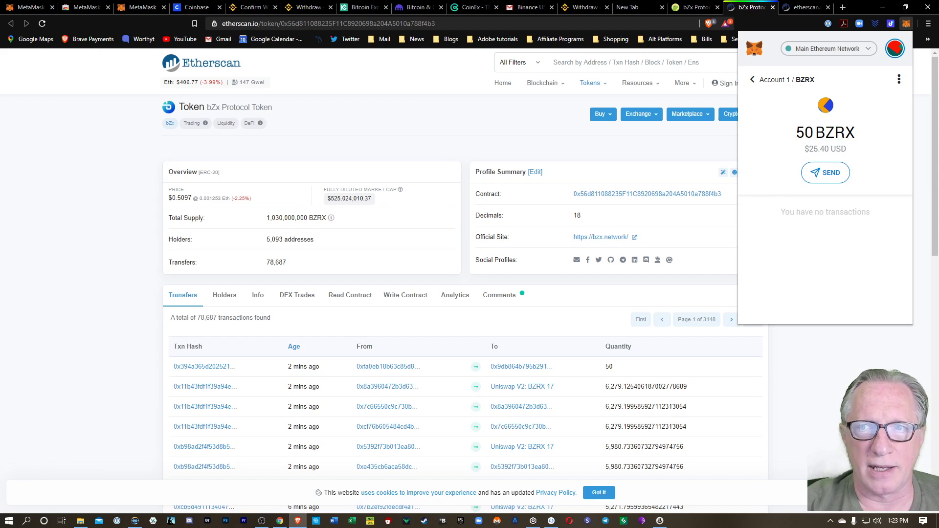
# Go back to Account 1's asset list, review the new BZRX entry, then close and reopen the wallet.
pyautogui.click(753, 79)
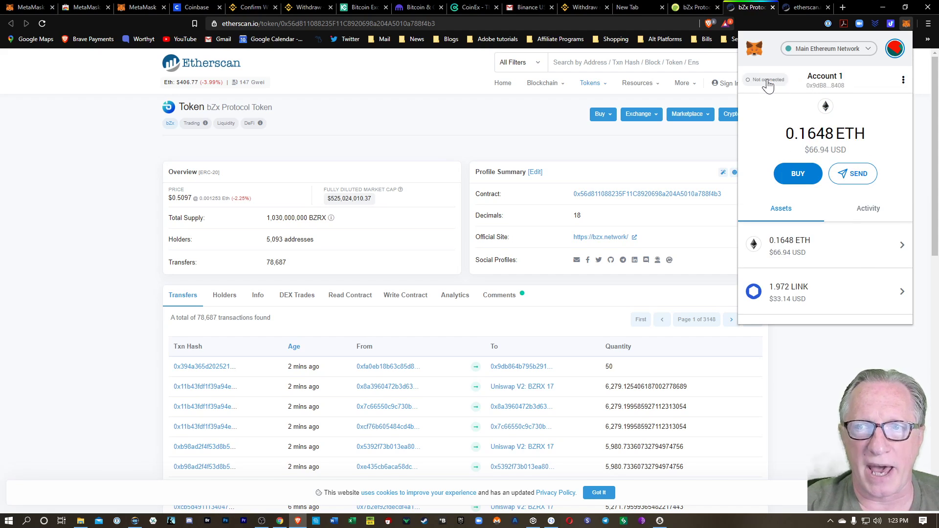
pyautogui.scroll(-1, 793, 197)
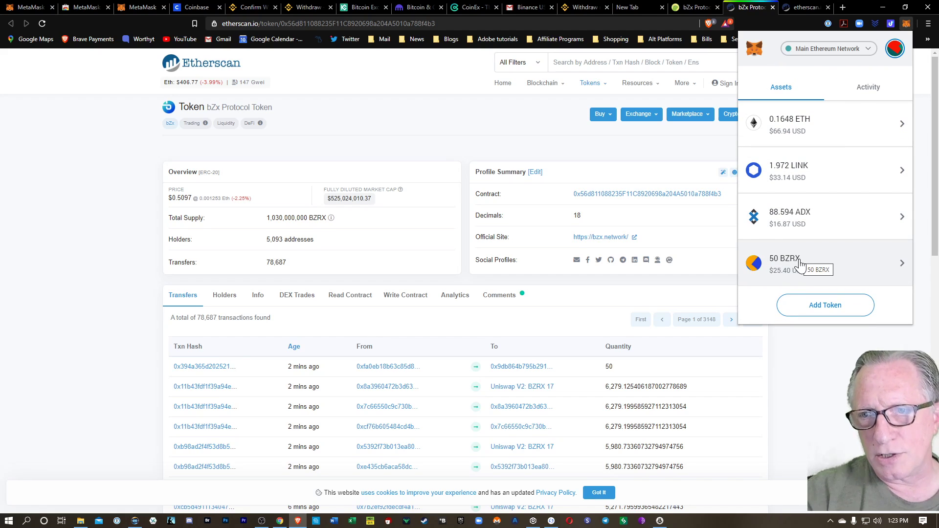
pyautogui.scroll(3, 802, 262)
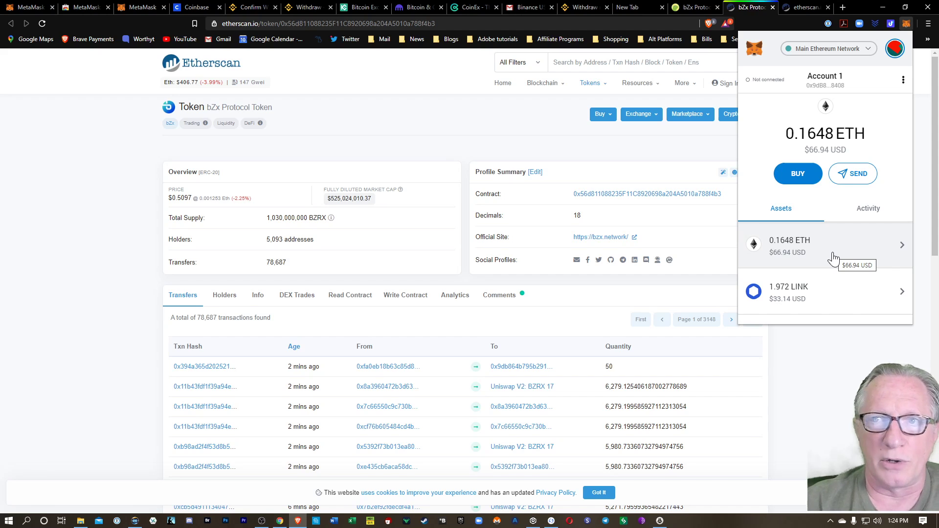
pyautogui.scroll(-3, 826, 234)
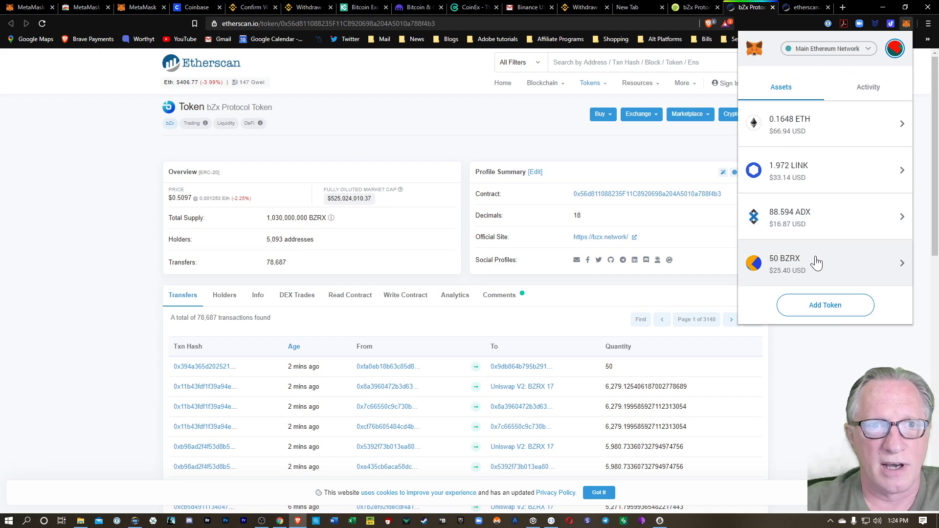
pyautogui.click(535, 147)
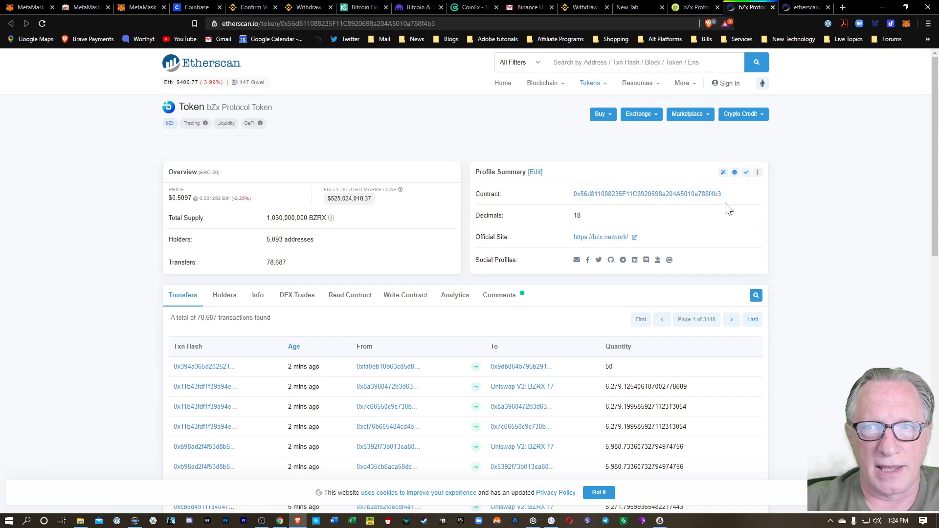
pyautogui.click(905, 23)
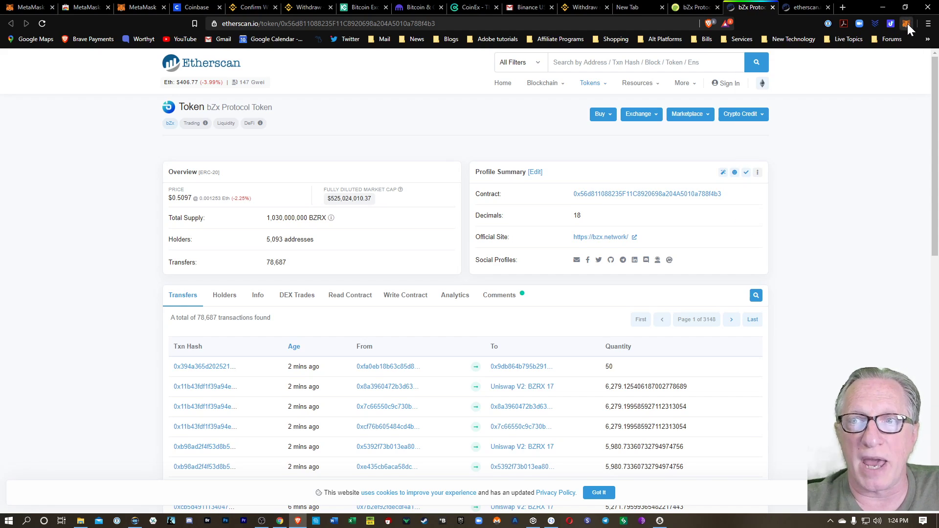
pyautogui.click(907, 24)
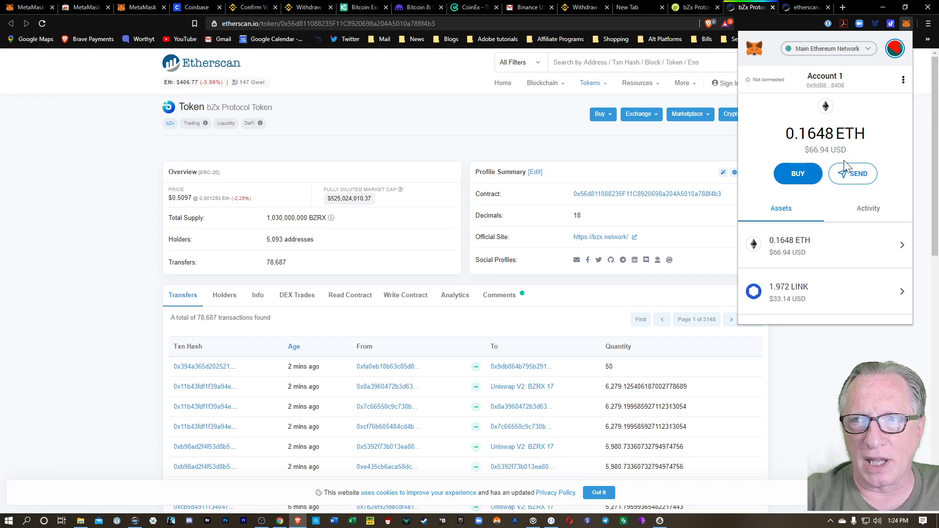
# From the account list's Create Account options, look at the JSON File import type, then reach the Ledger/Trezor hardware page.
pyautogui.click(842, 7)
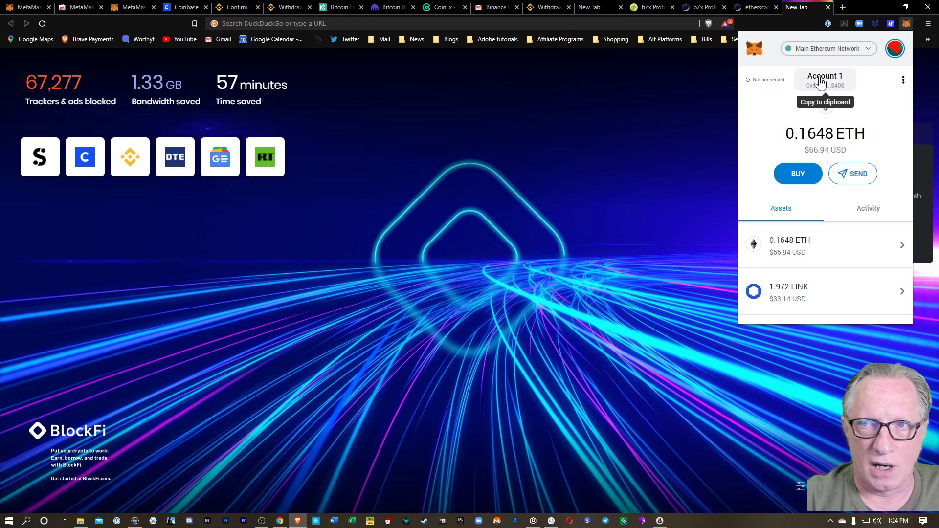
pyautogui.click(894, 50)
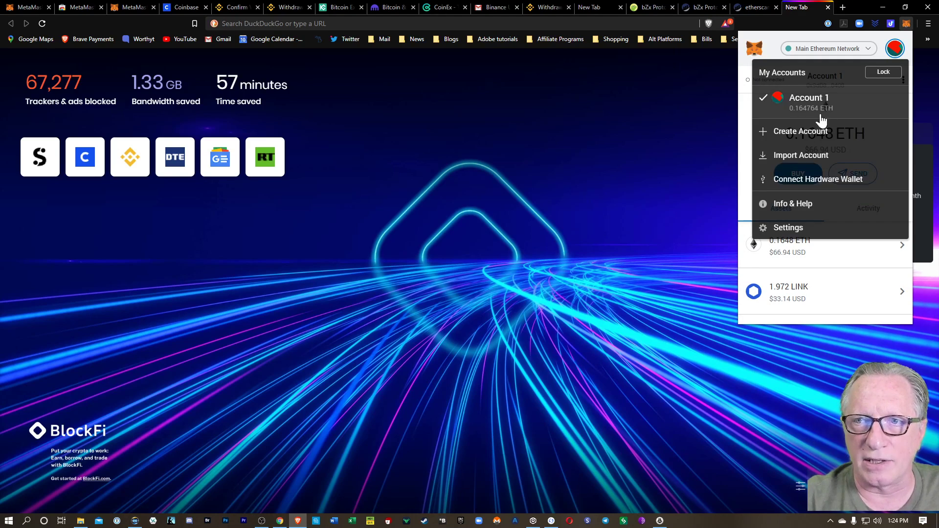
pyautogui.click(809, 139)
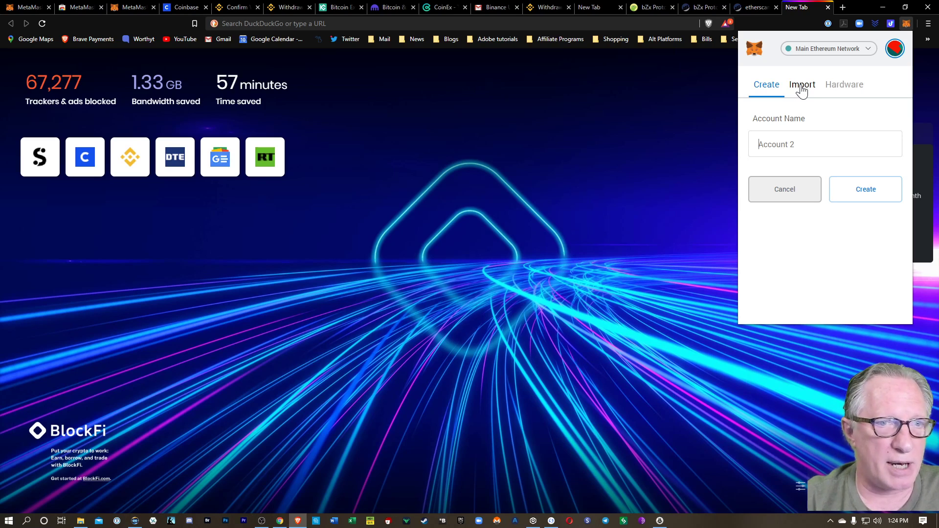
pyautogui.click(801, 87)
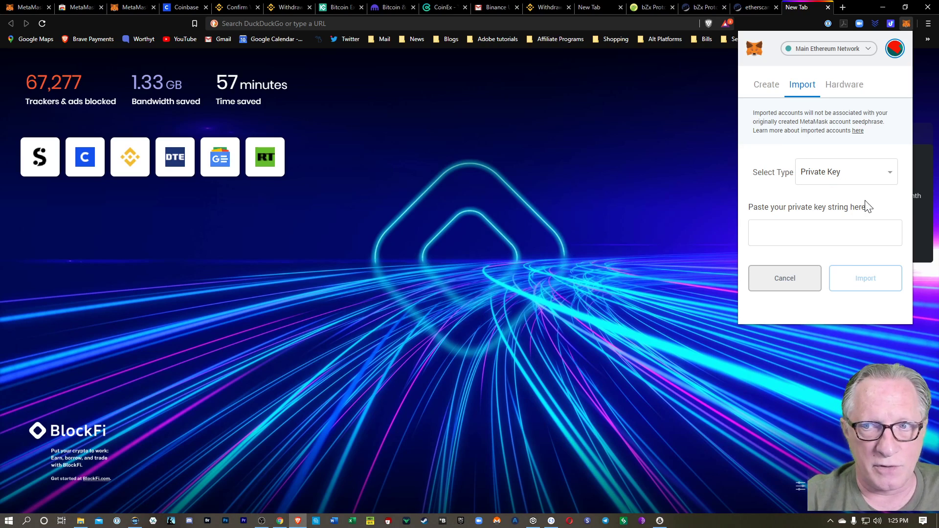
pyautogui.click(885, 175)
pyautogui.click(827, 212)
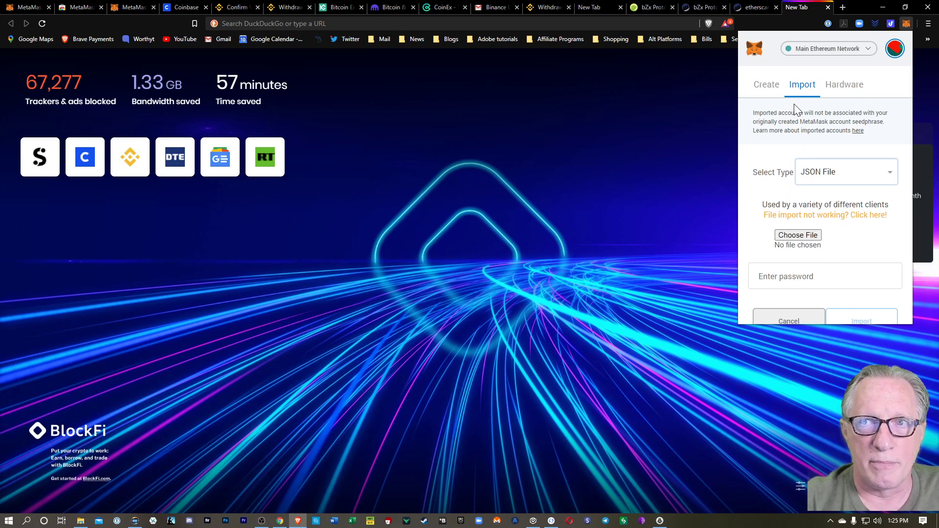
pyautogui.click(843, 87)
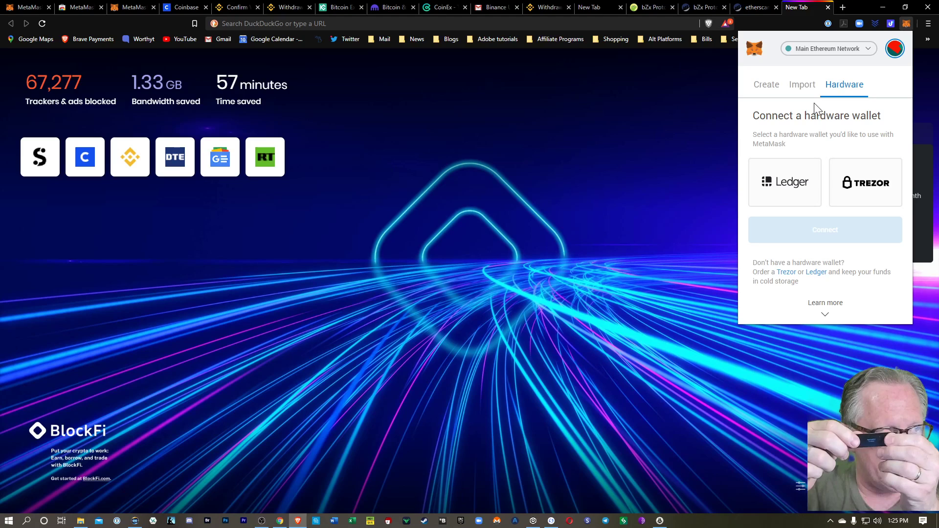
# Connect Ledger and unlock its third account with 0.231152 ETH as Ledger 3.
pyautogui.click(776, 184)
pyautogui.click(812, 230)
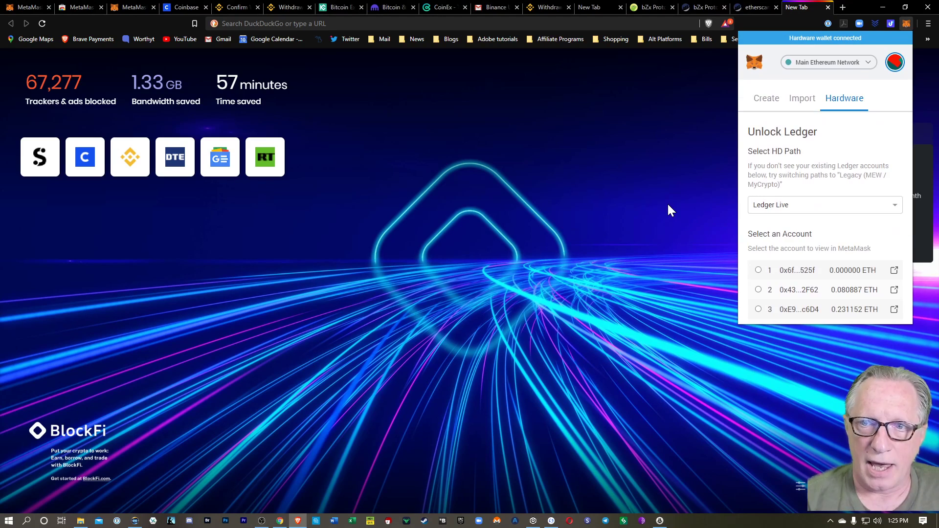
pyautogui.scroll(-3, 832, 182)
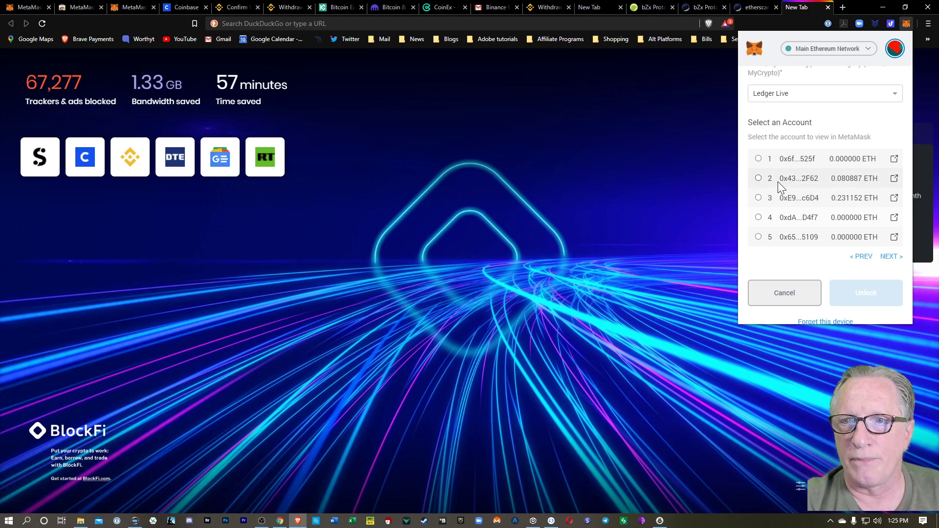
pyautogui.click(758, 198)
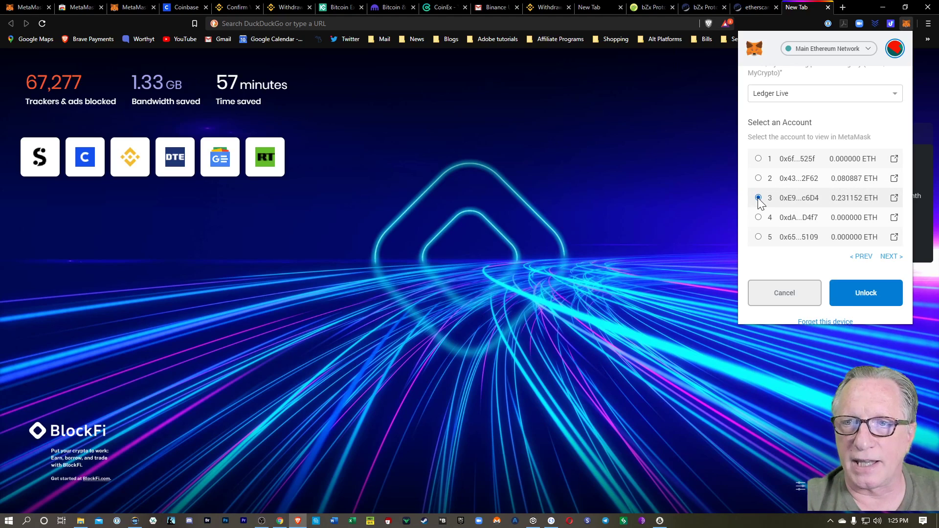
pyautogui.click(869, 295)
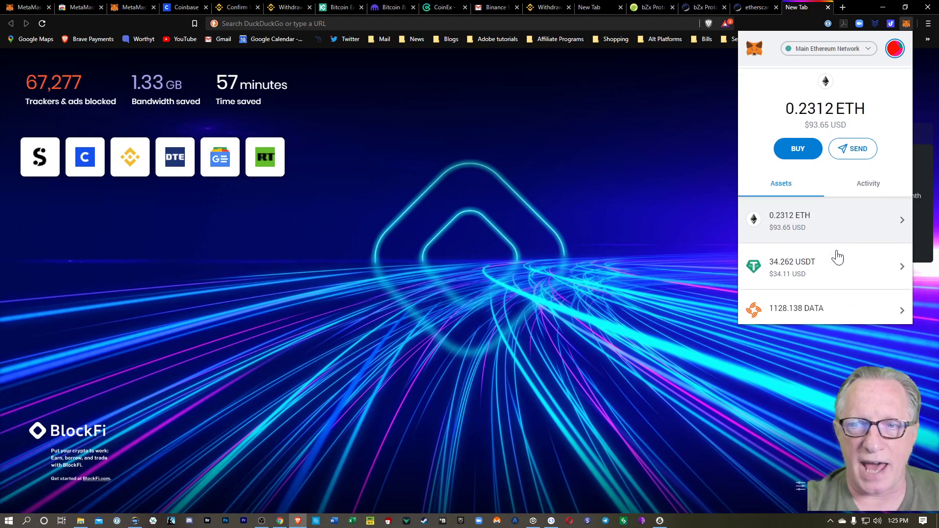
# Switch the active wallet account back to Account 1.
pyautogui.scroll(-2, 834, 256)
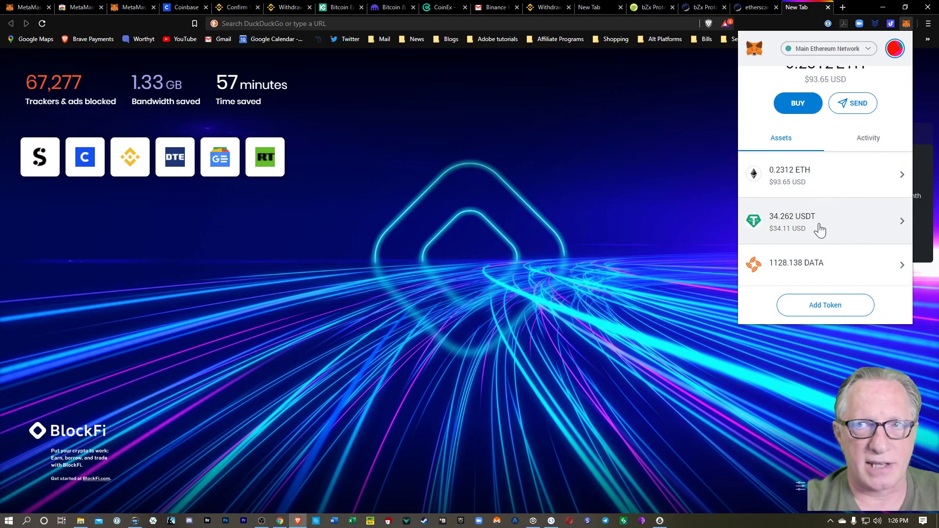
pyautogui.scroll(2, 815, 228)
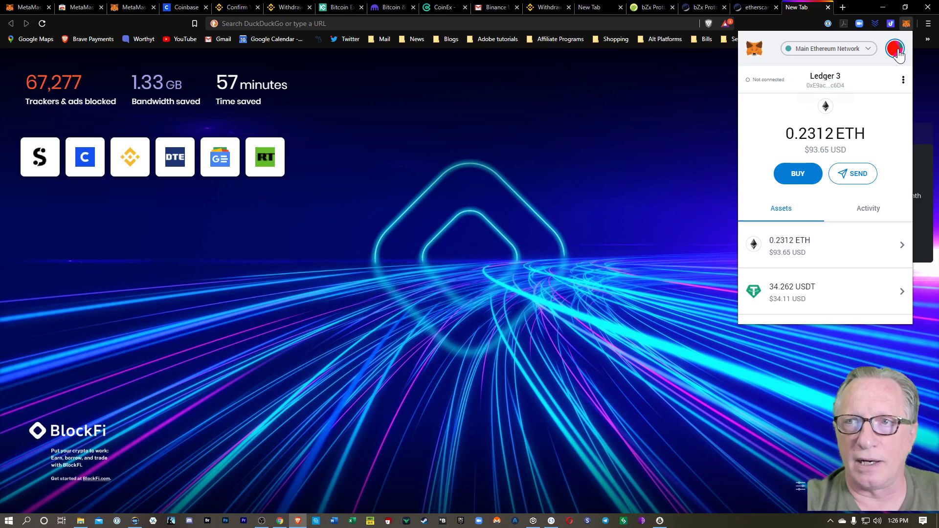
pyautogui.click(895, 48)
pyautogui.click(811, 103)
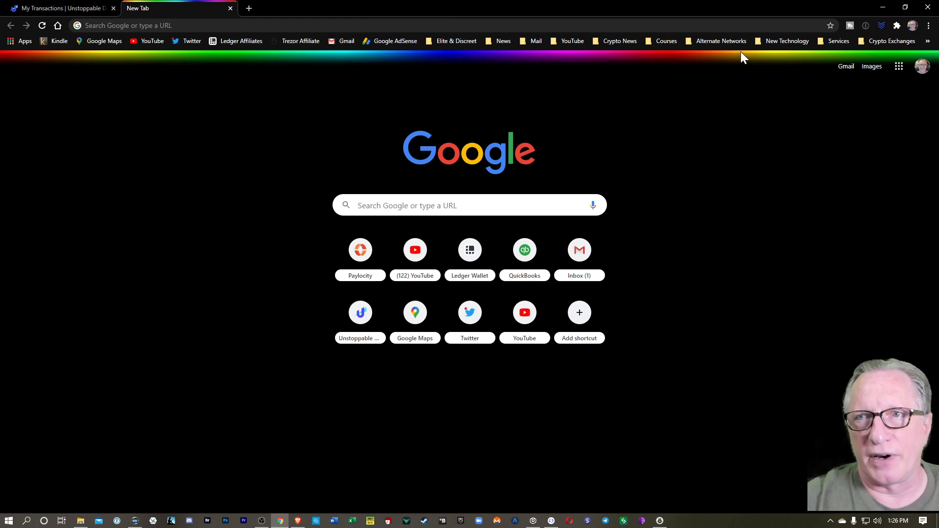
# Minimize the Chrome window to reveal the Brave new tab page.
pyautogui.click(883, 7)
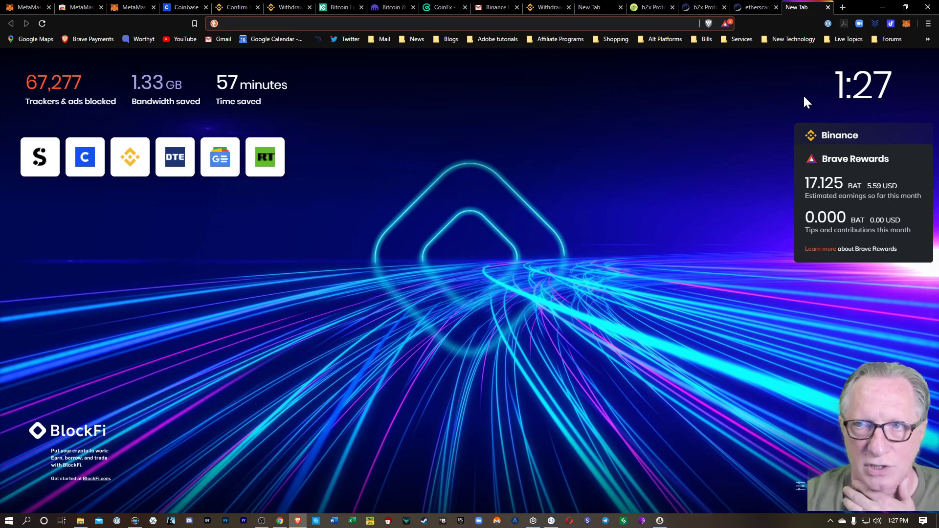
# Open MetaMask over Brave, showing Account 1 with 0.1648 ETH ($66.75) and 1.972 LINK.
pyautogui.click(906, 23)
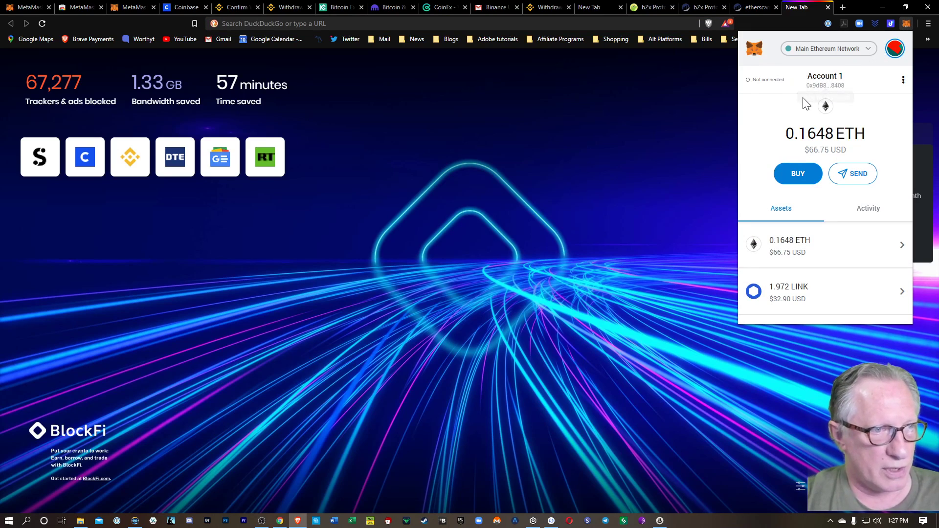
pyautogui.moveTo(868, 144)
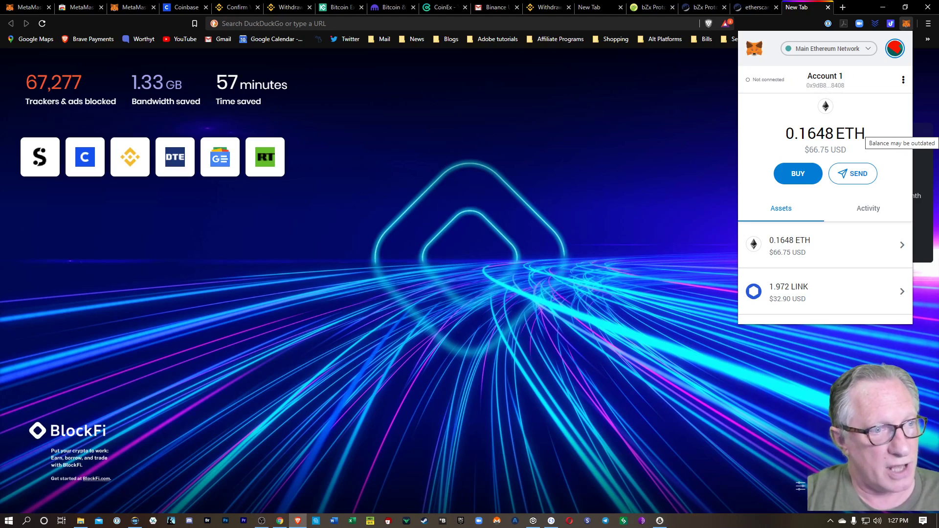